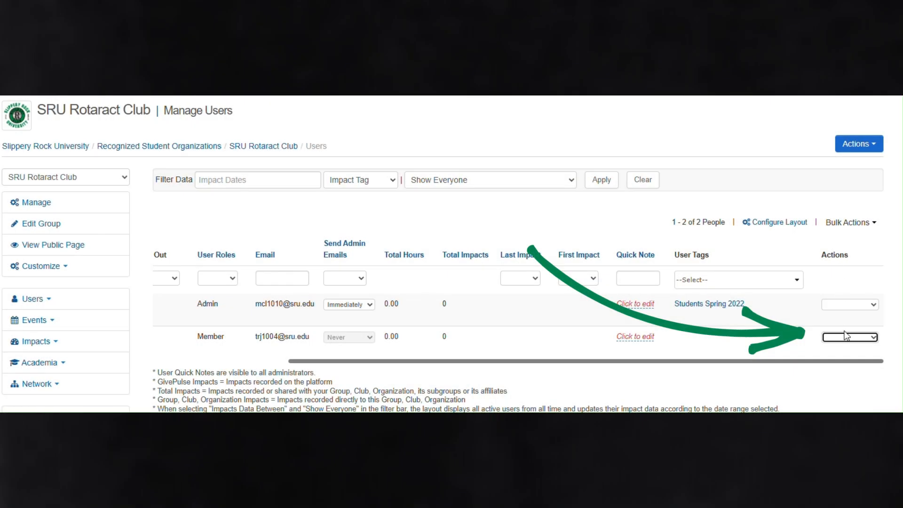
Make the member in the SRU Rotaract Club user list an admin
{"action": "left_click", "coordinate": [844, 338]}
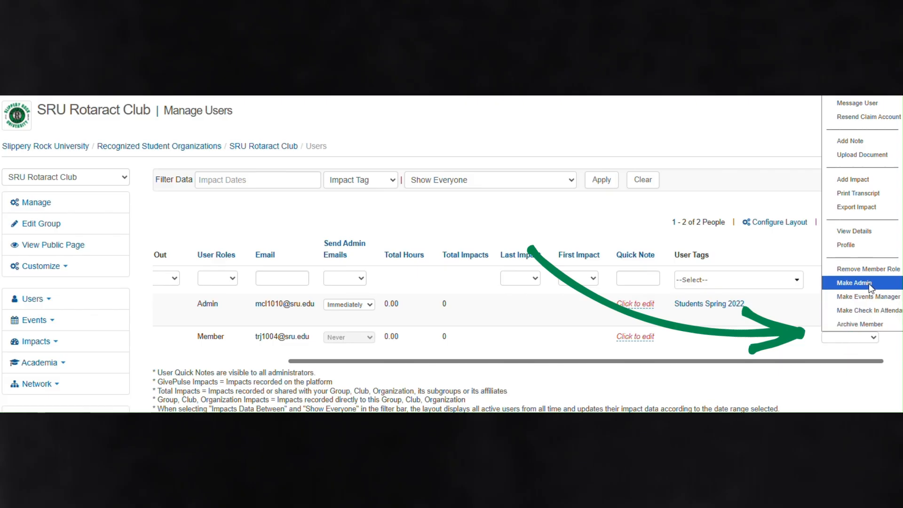
{"action": "left_click", "coordinate": [850, 338]}
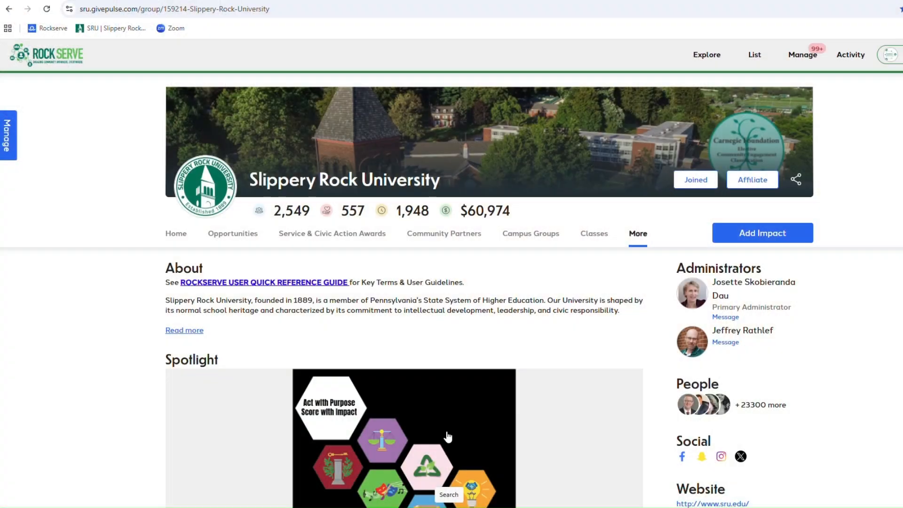
Go to the management dashboard of the Slippery Rock University group
{"action": "left_click", "coordinate": [12, 148]}
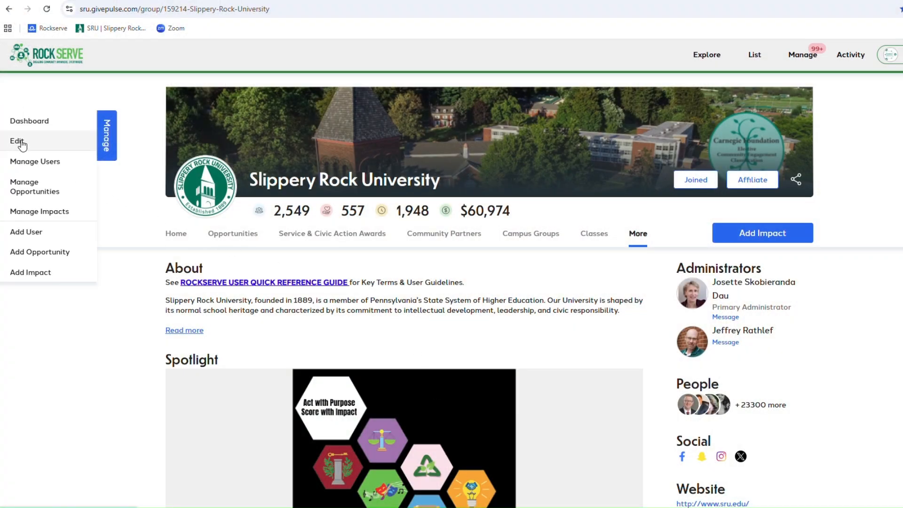
{"action": "left_click", "coordinate": [59, 127]}
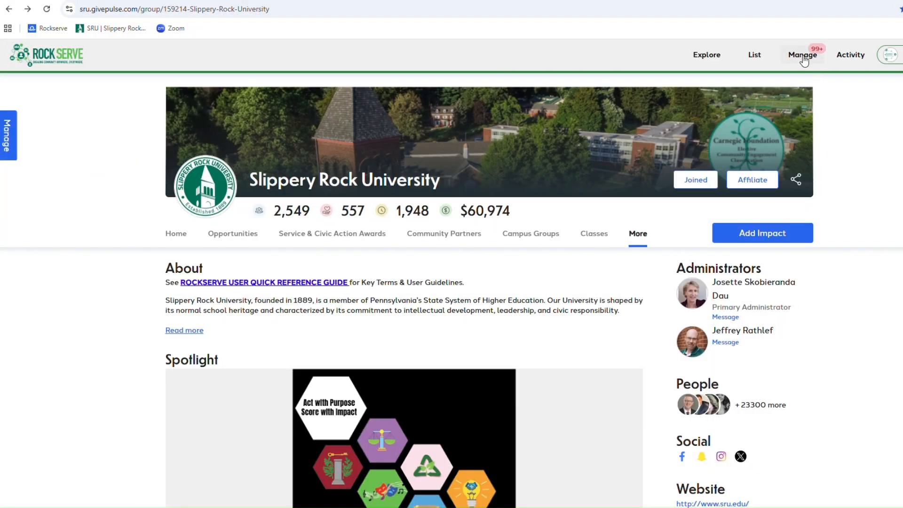
{"action": "left_click", "coordinate": [803, 58]}
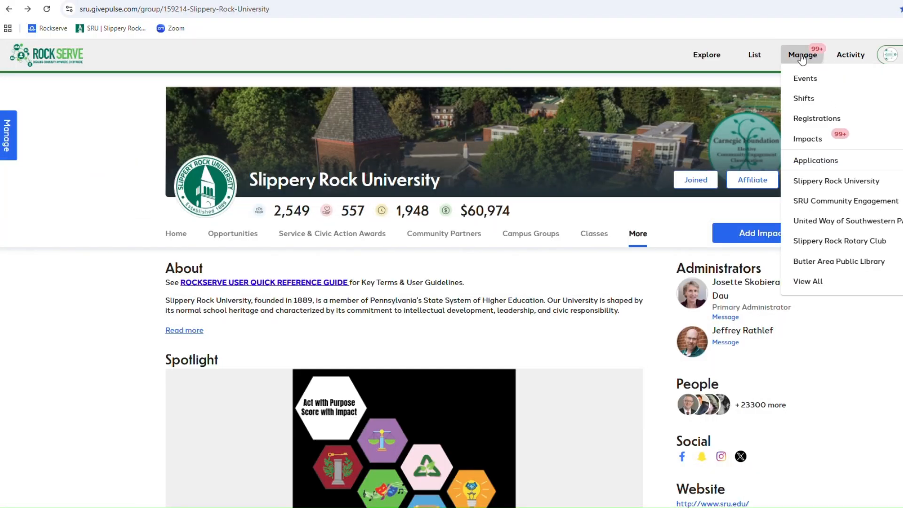
{"action": "left_click", "coordinate": [810, 184]}
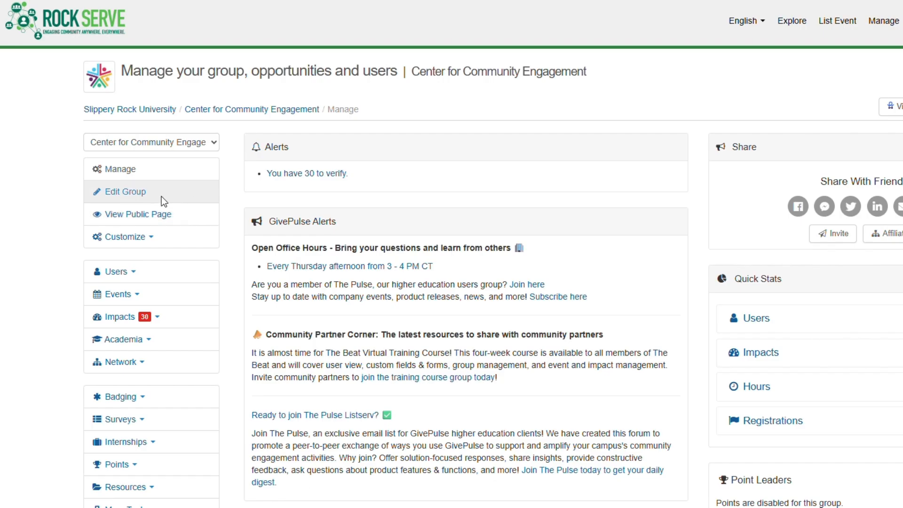
Open the Center for Community Engagement group for editing and review its basic info, logos, supported causes and social settings
{"action": "left_click", "coordinate": [161, 196]}
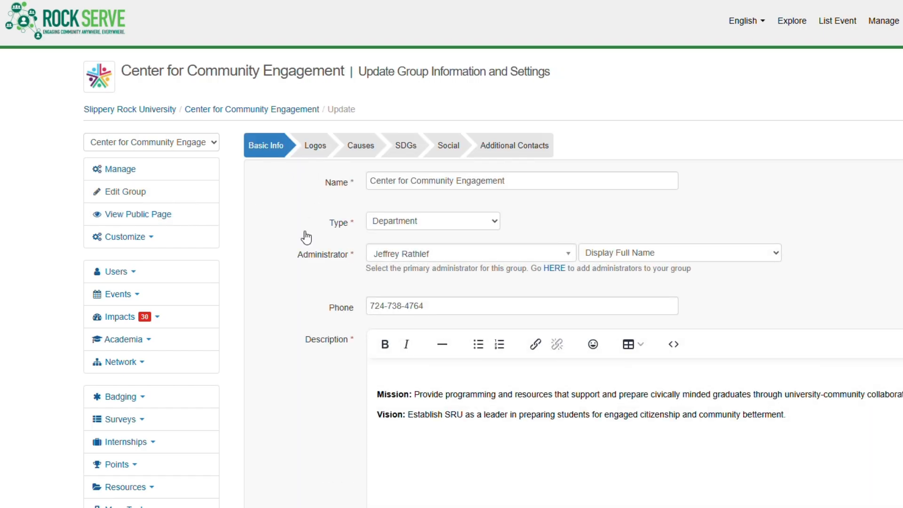
{"action": "left_click", "coordinate": [315, 146]}
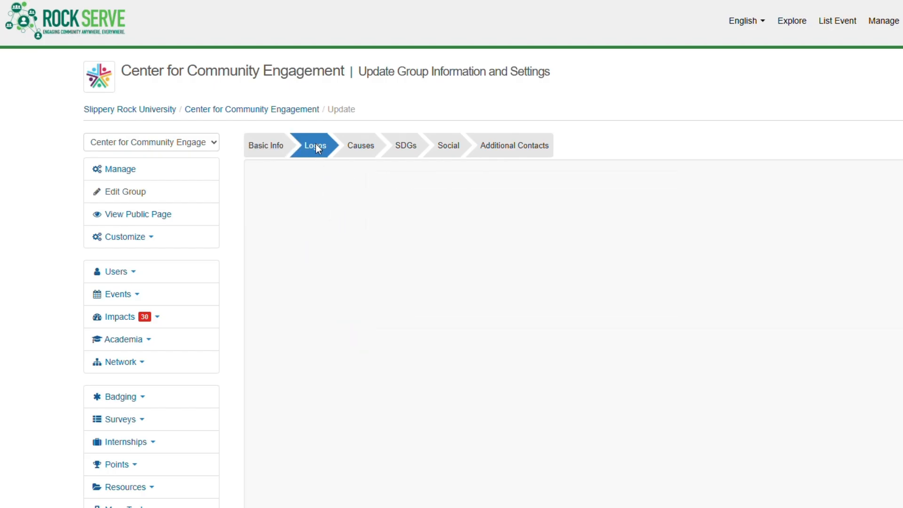
{"action": "scroll", "coordinate": [344, 323], "scroll_direction": "down", "scroll_amount": 1}
{"action": "scroll", "coordinate": [343, 323], "scroll_direction": "up", "scroll_amount": 1}
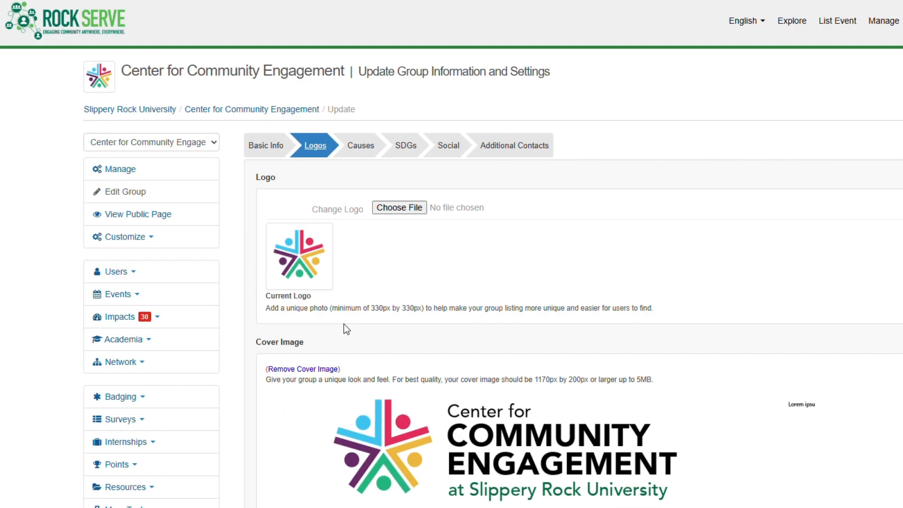
{"action": "left_click", "coordinate": [360, 147]}
{"action": "scroll", "coordinate": [398, 365], "scroll_direction": "down", "scroll_amount": 1}
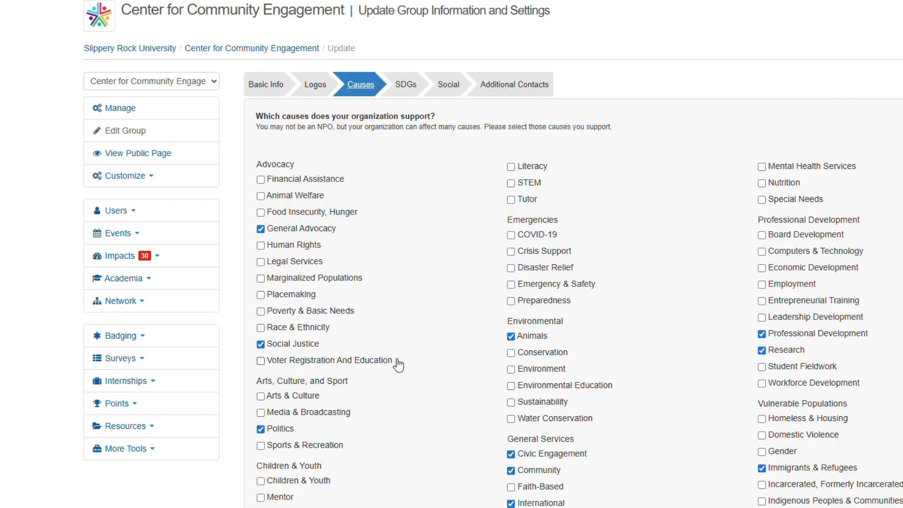
{"action": "scroll", "coordinate": [399, 365], "scroll_direction": "up", "scroll_amount": 1}
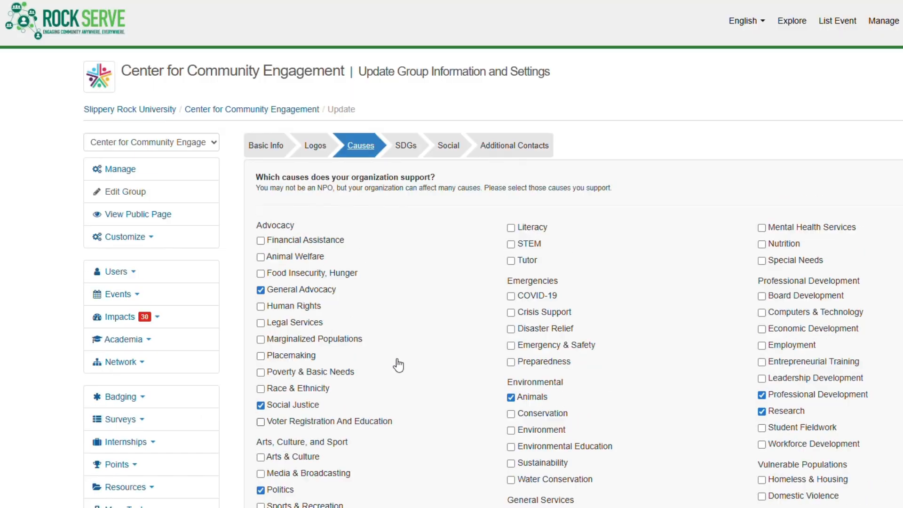
{"action": "left_click", "coordinate": [452, 156]}
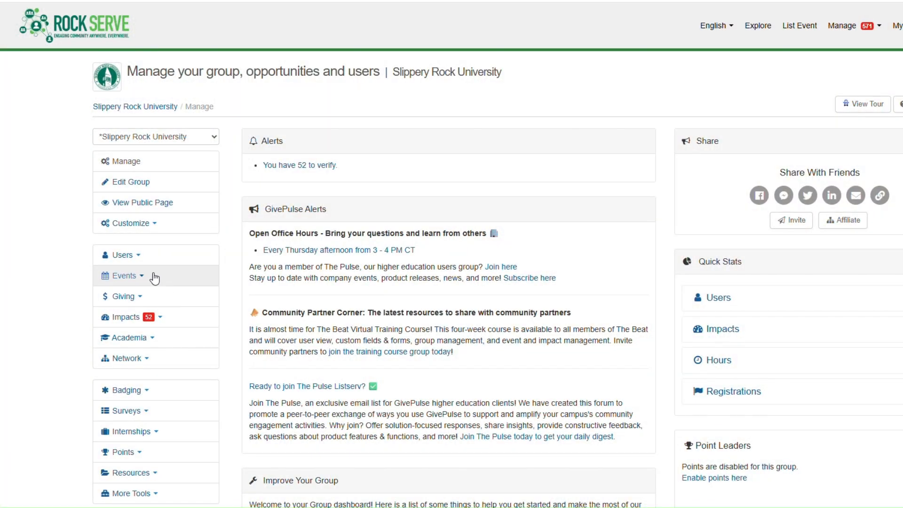
Add an event titled "Sample Event" with the description "Where to go, what they will be doing and so on..."
{"action": "left_click", "coordinate": [147, 280]}
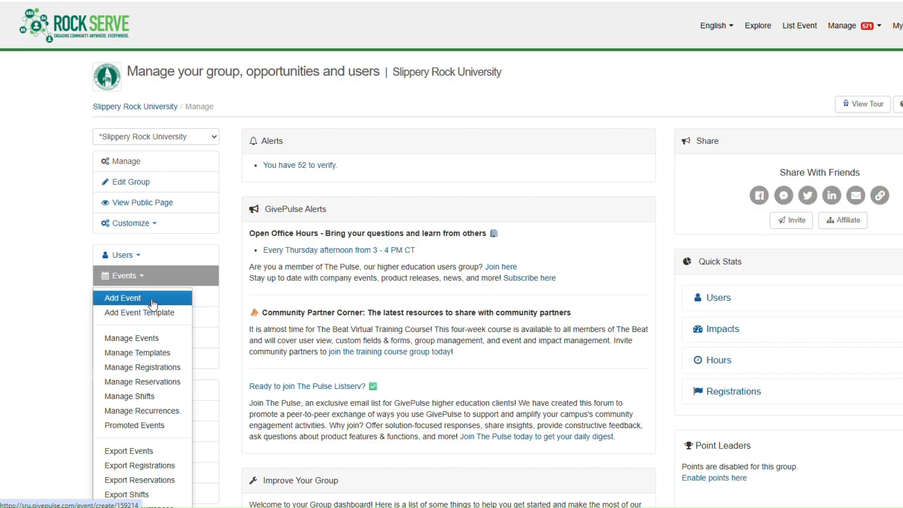
{"action": "left_click", "coordinate": [122, 298]}
{"action": "type", "text": "Sample Event"}
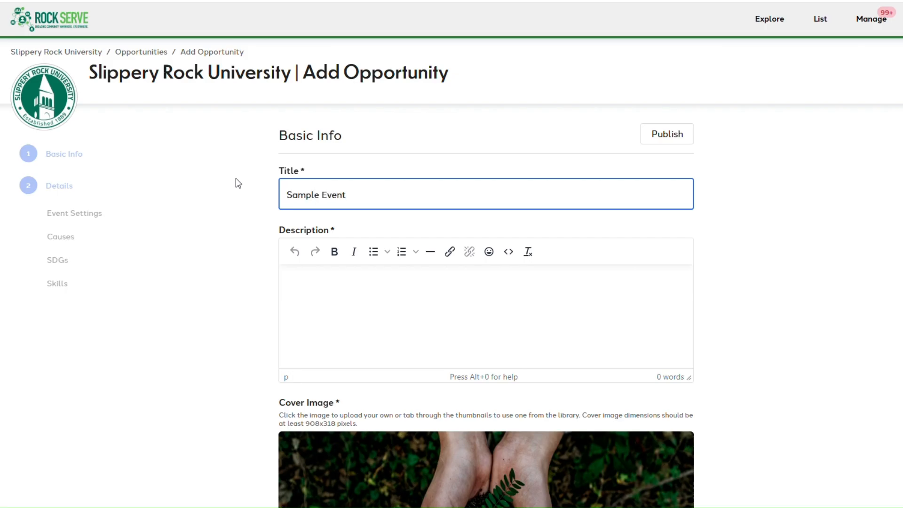
{"action": "left_click", "coordinate": [329, 311]}
{"action": "type", "text": "Where to go"}
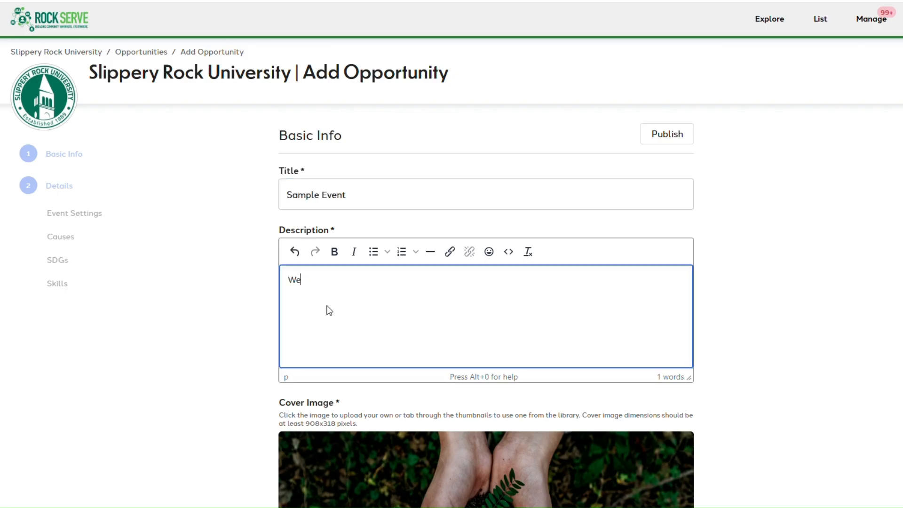
{"action": "type", "text": ", what they will be doing and so on..."}
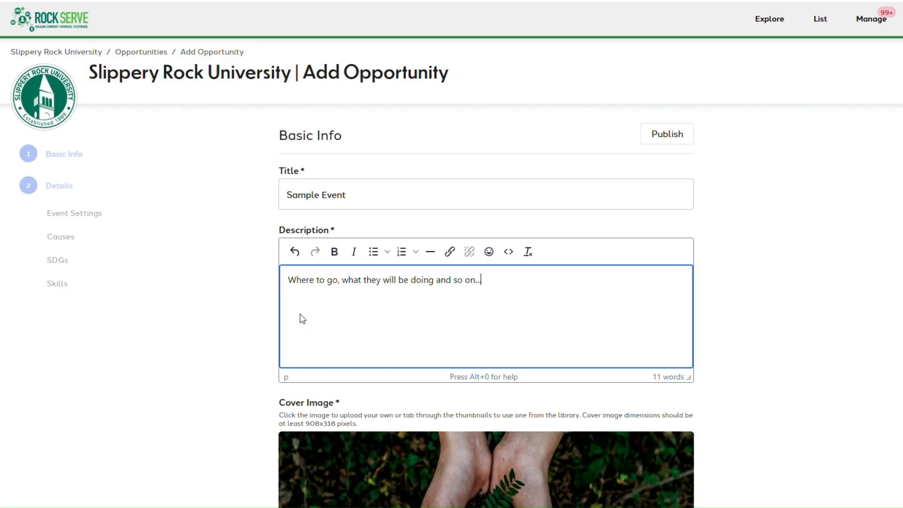
Set the event's frequency to Multiple Occurrences and choose Timeslots for its scheduling
{"action": "scroll", "coordinate": [248, 332], "scroll_direction": "down", "scroll_amount": 3}
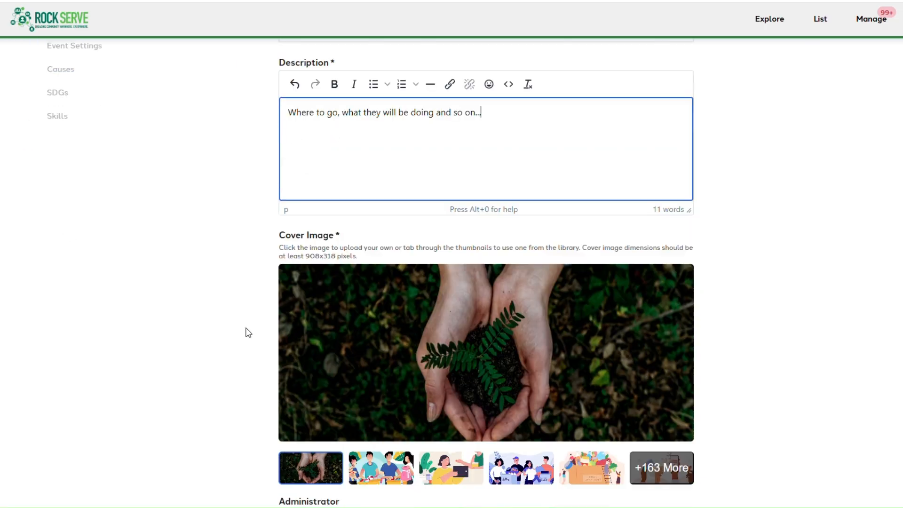
{"action": "scroll", "coordinate": [249, 332], "scroll_direction": "down", "scroll_amount": 1}
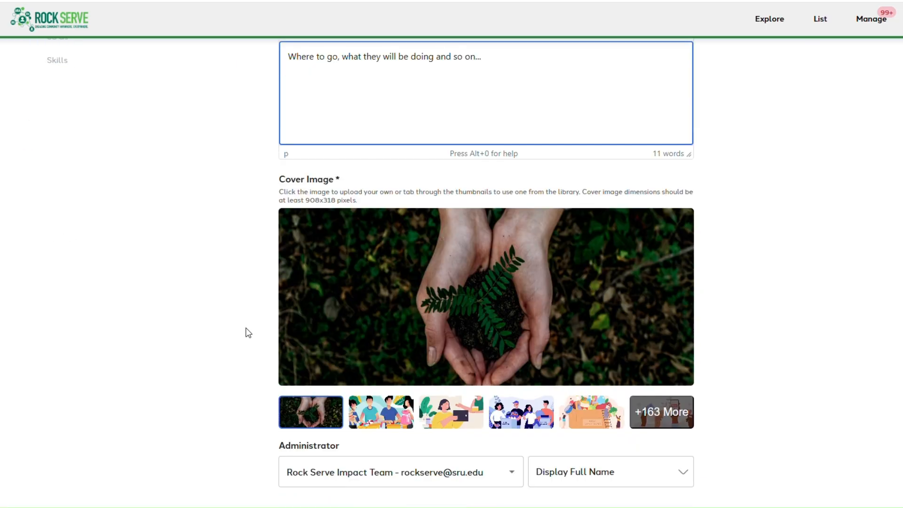
{"action": "scroll", "coordinate": [249, 333], "scroll_direction": "down", "scroll_amount": 1}
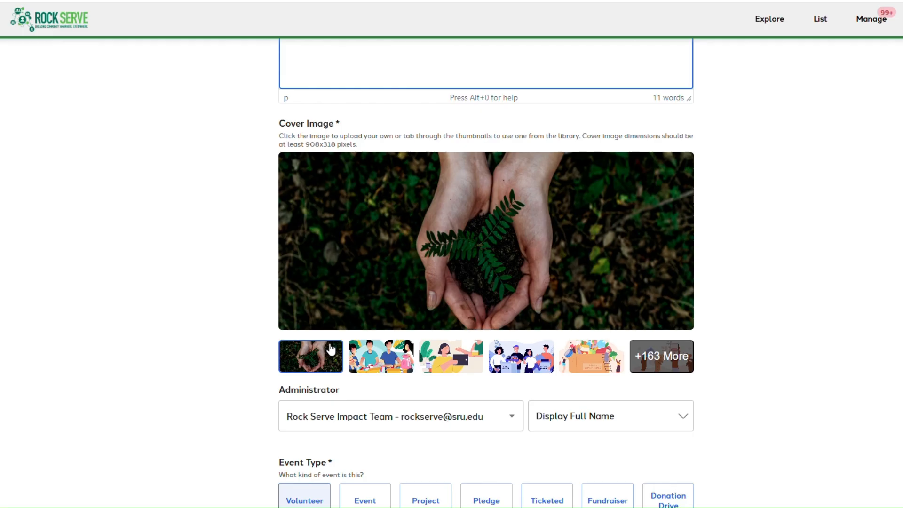
{"action": "scroll", "coordinate": [333, 356], "scroll_direction": "down", "scroll_amount": 2}
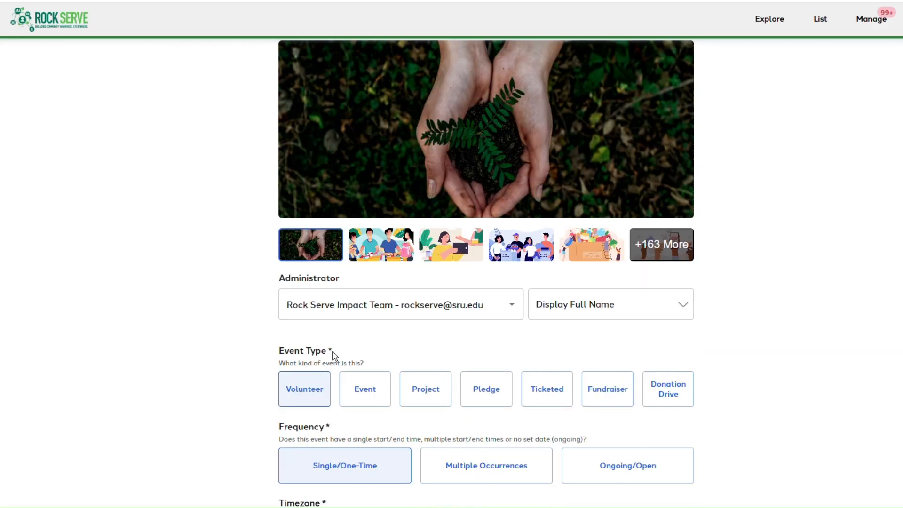
{"action": "scroll", "coordinate": [333, 355], "scroll_direction": "down", "scroll_amount": 3}
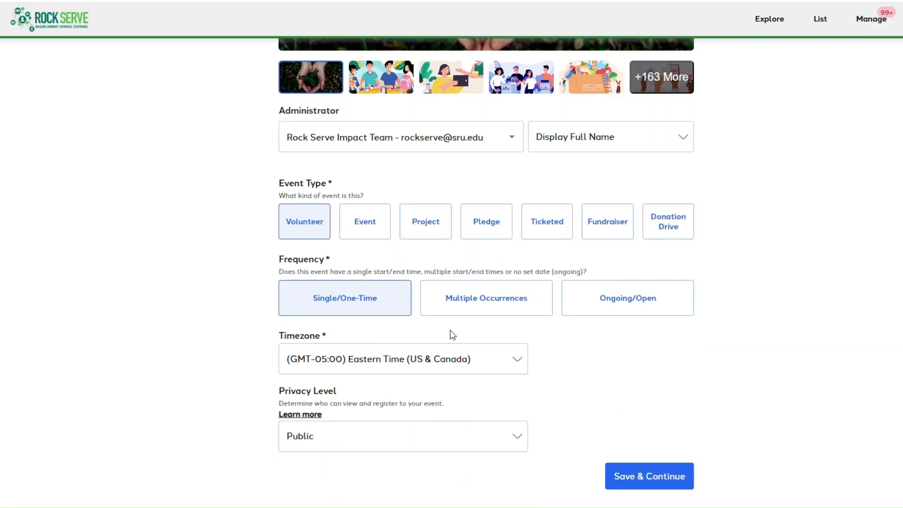
{"action": "left_click", "coordinate": [469, 306]}
{"action": "scroll", "coordinate": [472, 307], "scroll_direction": "down", "scroll_amount": 1}
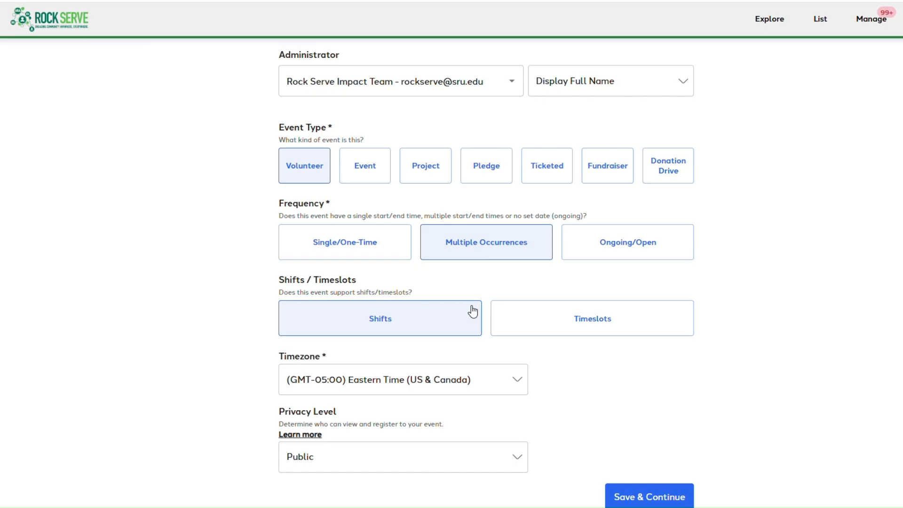
{"action": "scroll", "coordinate": [473, 311], "scroll_direction": "down", "scroll_amount": 2}
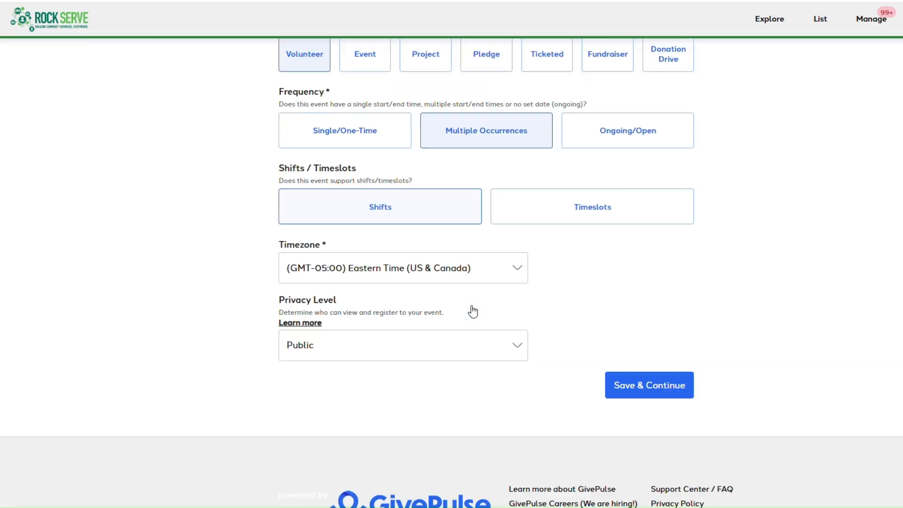
{"action": "left_click", "coordinate": [563, 208]}
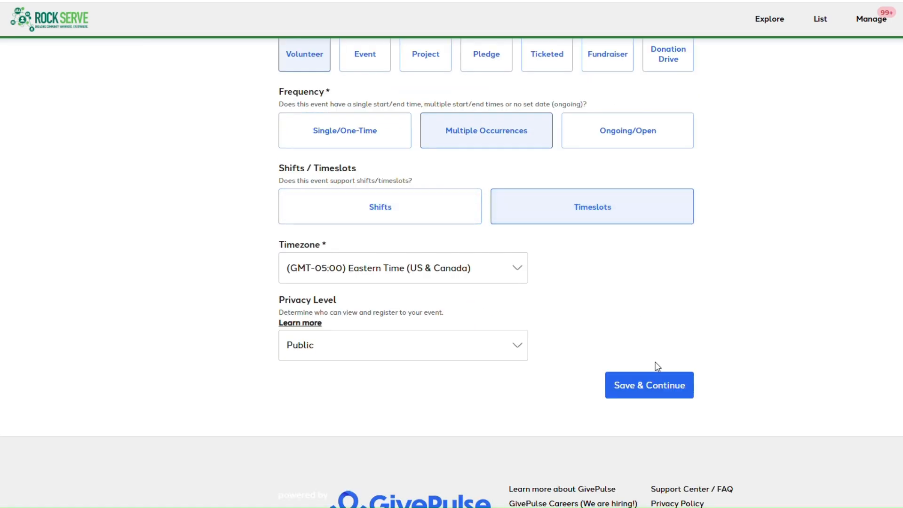
{"action": "left_click", "coordinate": [651, 397]}
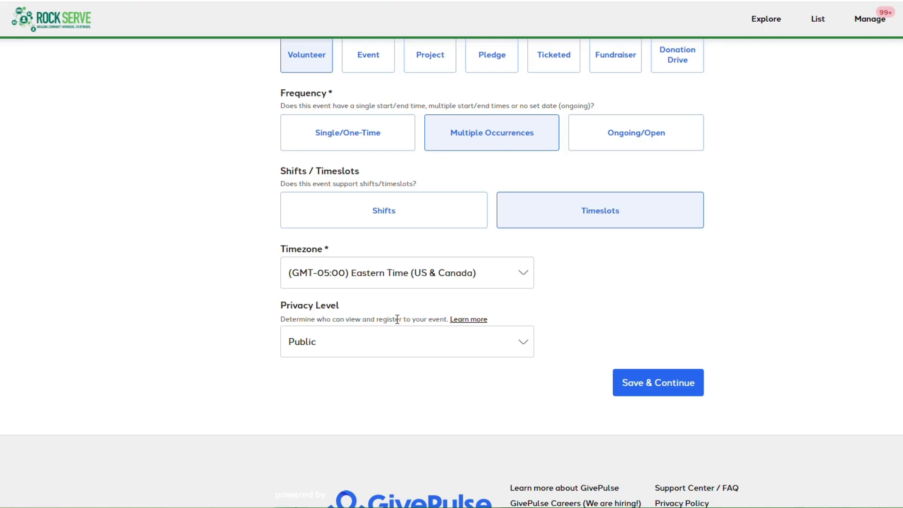
Set the event's privacy level to Private - Group Only
{"action": "left_click", "coordinate": [524, 346]}
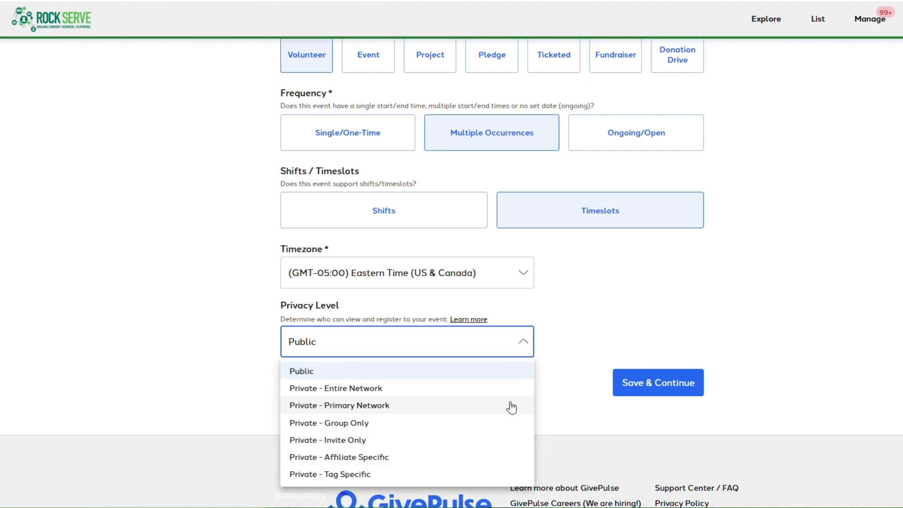
{"action": "left_click", "coordinate": [509, 429]}
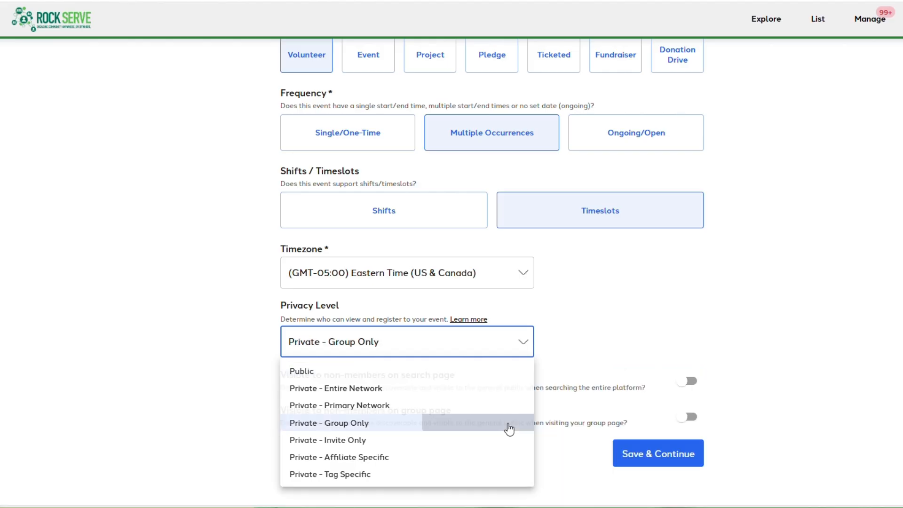
Set the event's privacy level to Public and save the basic info to continue to the event details
{"action": "left_click", "coordinate": [525, 346]}
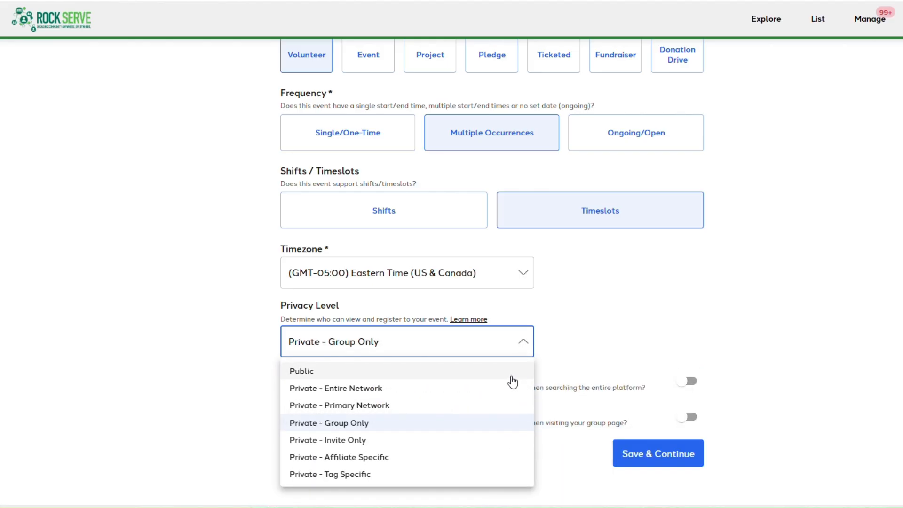
{"action": "left_click", "coordinate": [512, 376]}
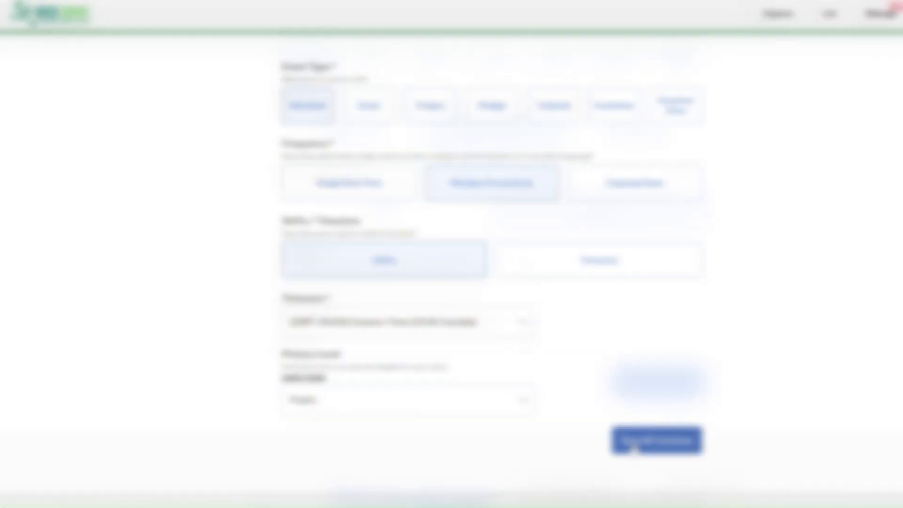
{"action": "left_click", "coordinate": [632, 446]}
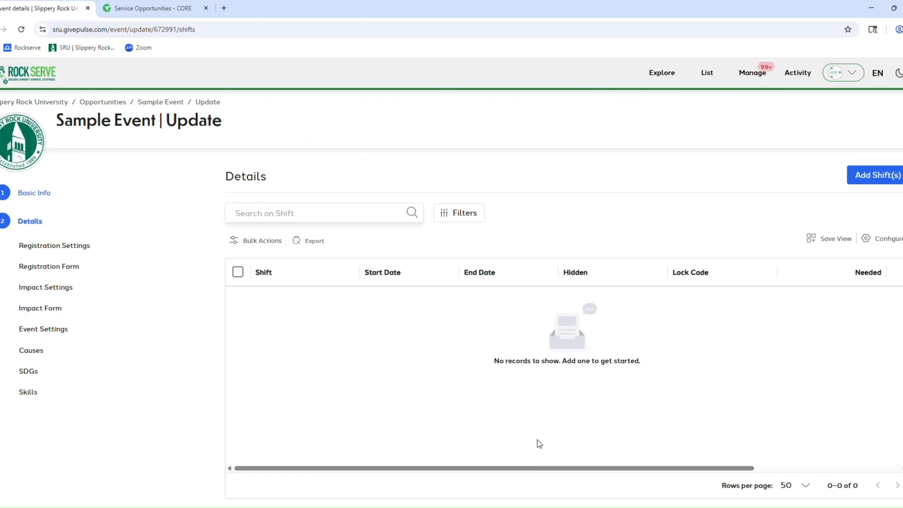
Add a shift titled "Shift 1" with the description "Set up" to the sample event
{"action": "left_click", "coordinate": [870, 175]}
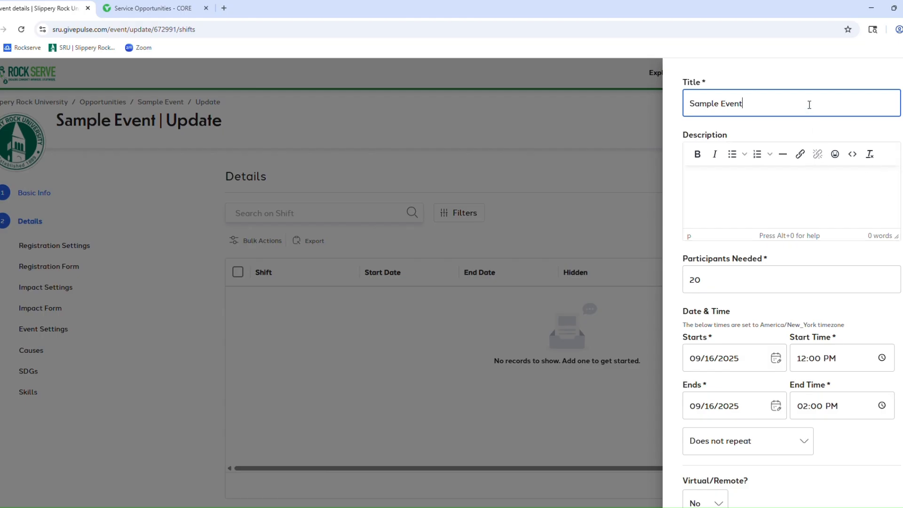
{"action": "left_click_drag", "start_coordinate": [808, 105], "coordinate": [680, 108]}
{"action": "type", "text": "Shift 1"}
{"action": "left_click", "coordinate": [706, 182]}
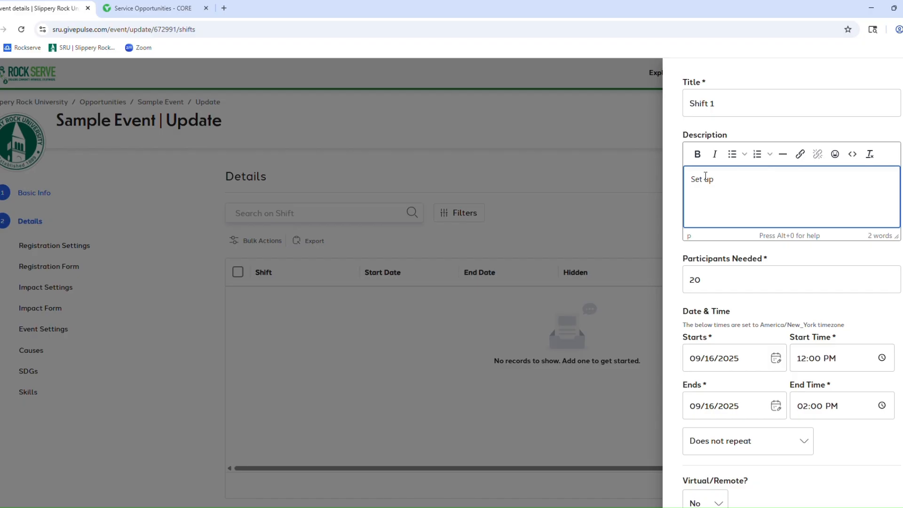
Set the number of participants needed for the shift to 15
{"action": "left_click", "coordinate": [728, 284]}
{"action": "left_click_drag", "start_coordinate": [727, 284], "coordinate": [686, 289]}
{"action": "type", "text": "15"}
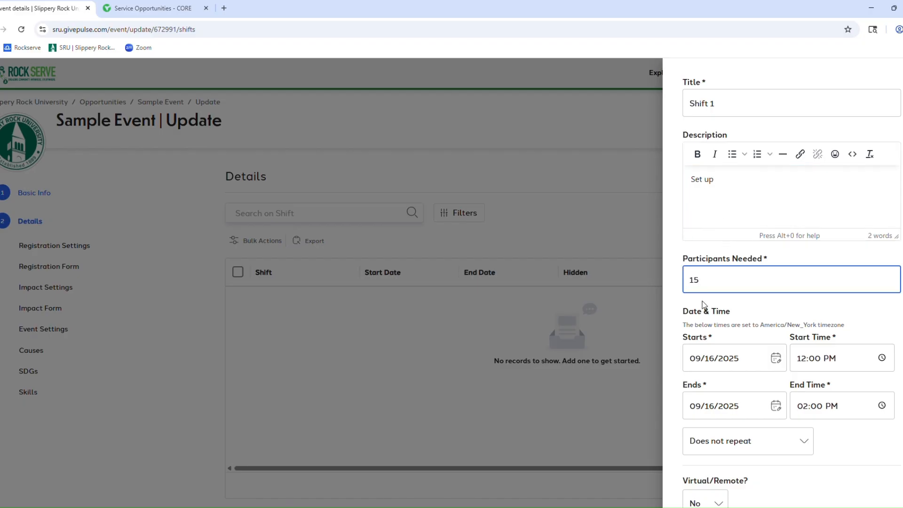
{"action": "scroll", "coordinate": [720, 314], "scroll_direction": "down", "scroll_amount": 2}
{"action": "type", "text": "5"}
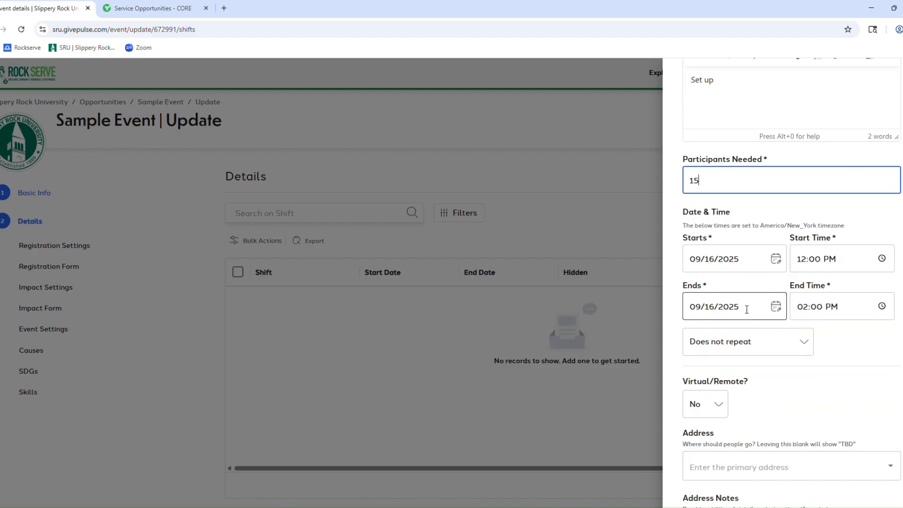
Fill in the shift's address notes and save the shift to continue
{"action": "left_click", "coordinate": [857, 261]}
{"action": "left_click", "coordinate": [852, 310]}
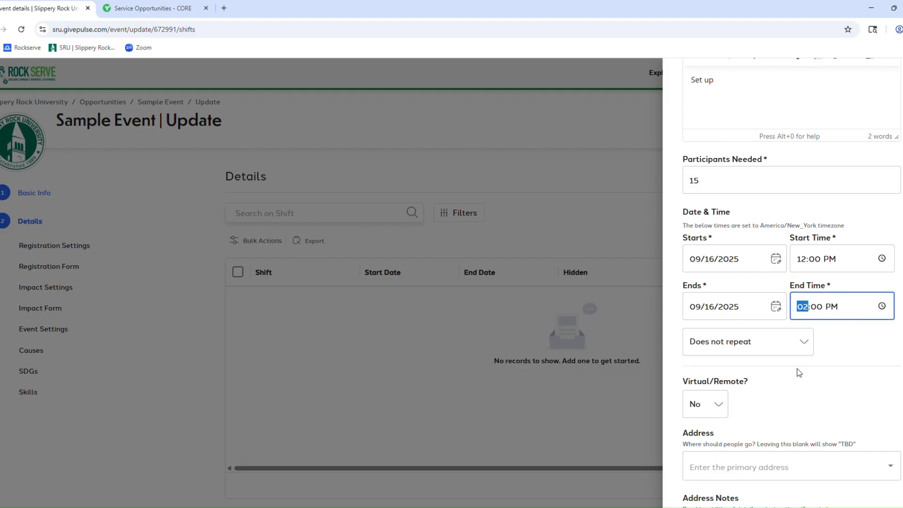
{"action": "scroll", "coordinate": [790, 362], "scroll_direction": "down", "scroll_amount": 3}
{"action": "left_click", "coordinate": [747, 319]}
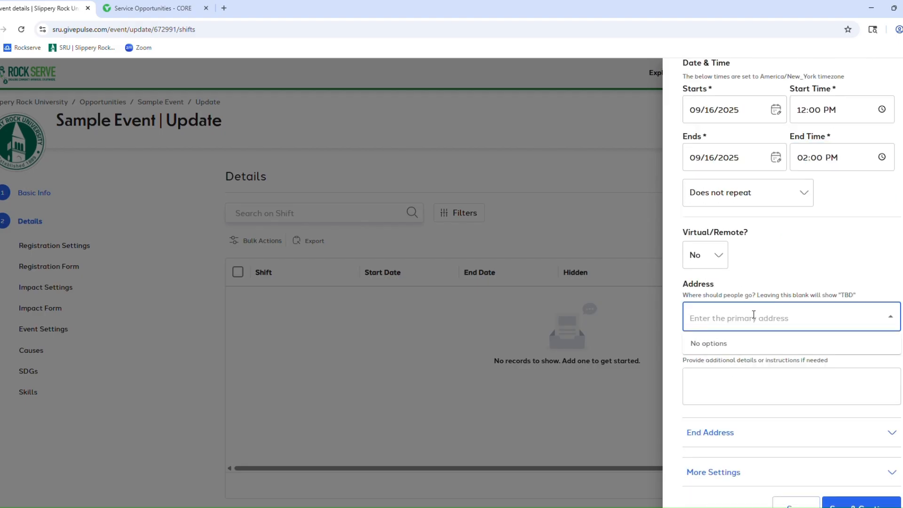
{"action": "left_click", "coordinate": [778, 285]}
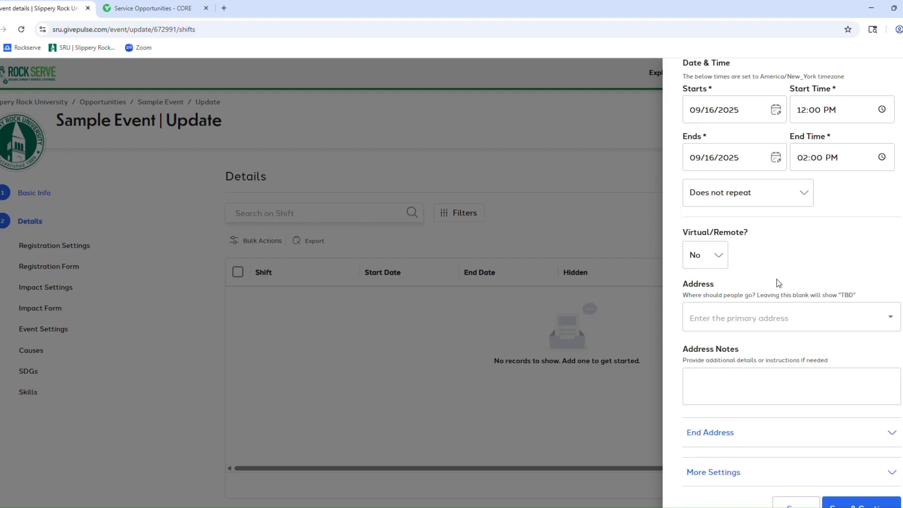
{"action": "scroll", "coordinate": [762, 357], "scroll_direction": "down", "scroll_amount": 1}
{"action": "left_click", "coordinate": [762, 357]}
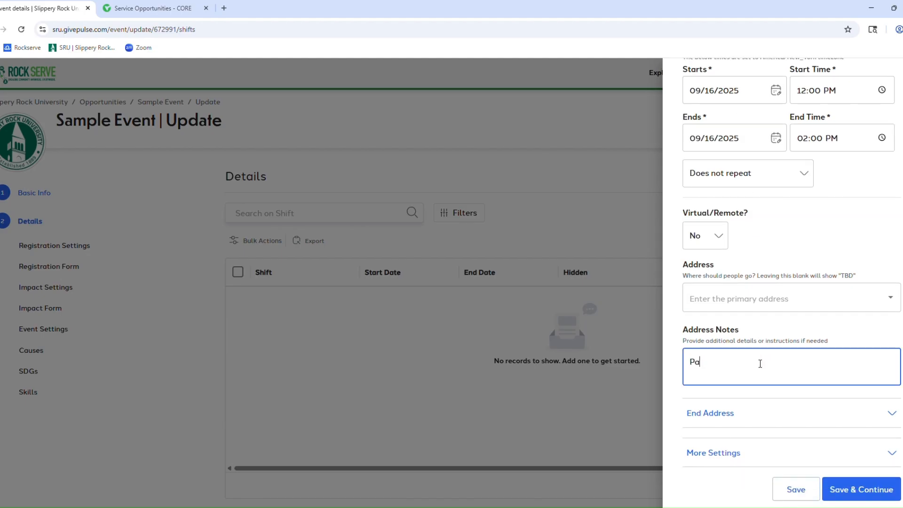
{"action": "left_click", "coordinate": [853, 490]}
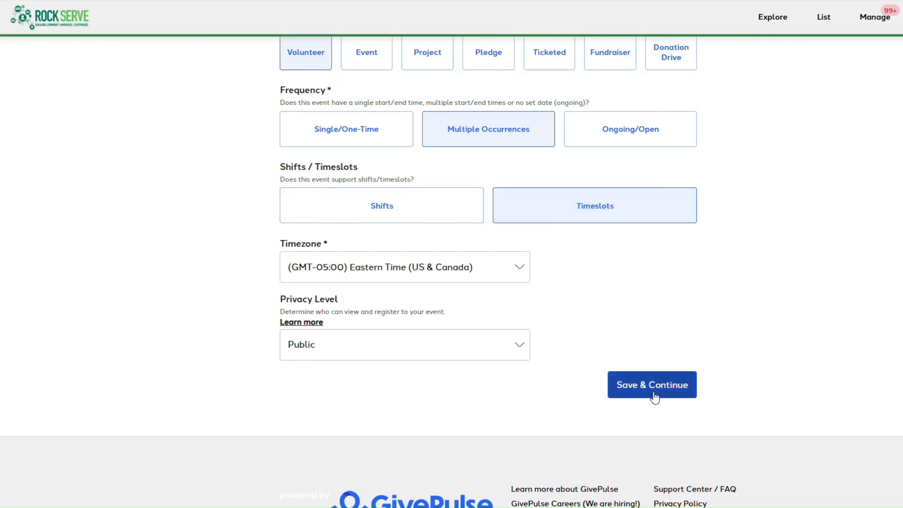
Save the basic info with Timeslots selected, and set the event dates from 10/06/2025 to 10/31/2025
{"action": "left_click", "coordinate": [654, 397]}
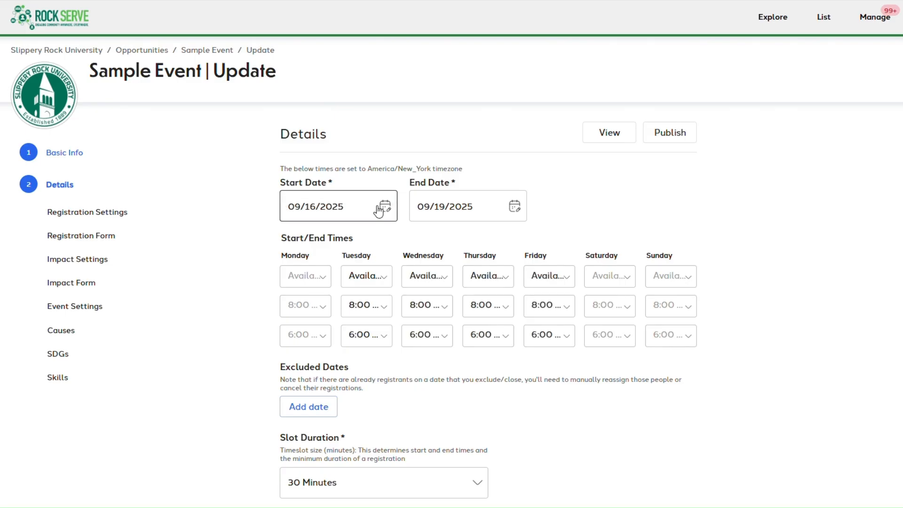
{"action": "left_click", "coordinate": [385, 206]}
{"action": "left_click", "coordinate": [368, 240]}
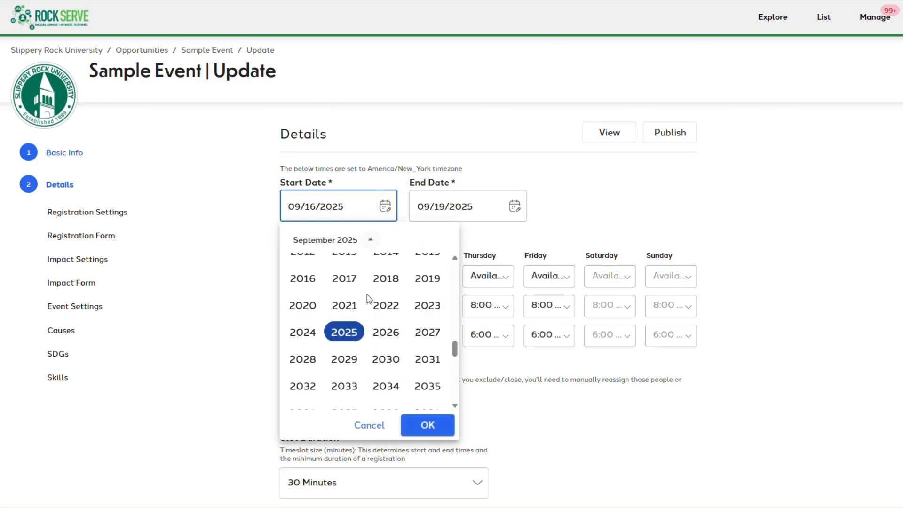
{"action": "left_click", "coordinate": [368, 240]}
{"action": "left_click", "coordinate": [441, 239]}
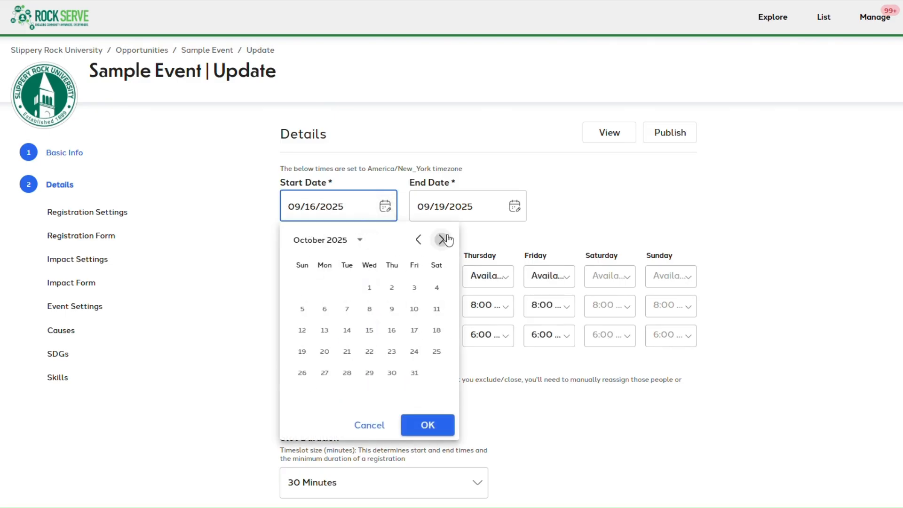
{"action": "left_click", "coordinate": [324, 310]}
{"action": "left_click", "coordinate": [515, 206]}
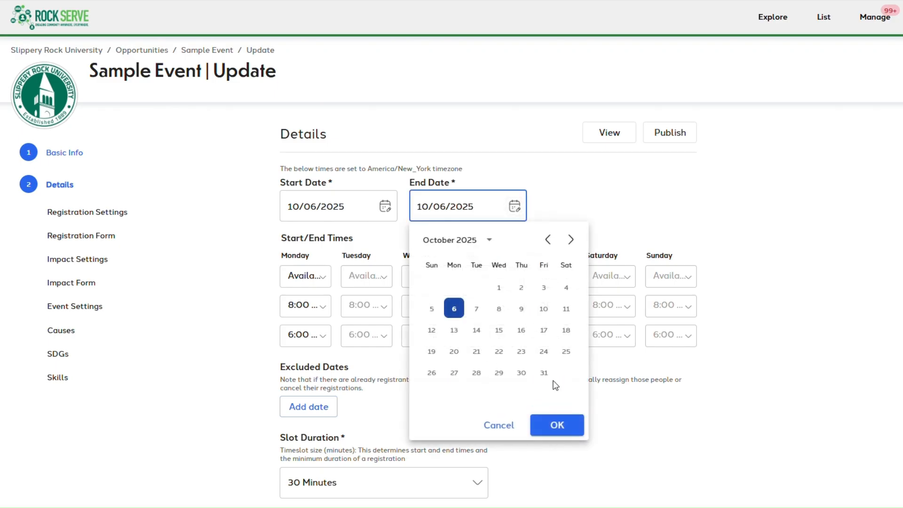
{"action": "left_click", "coordinate": [542, 373]}
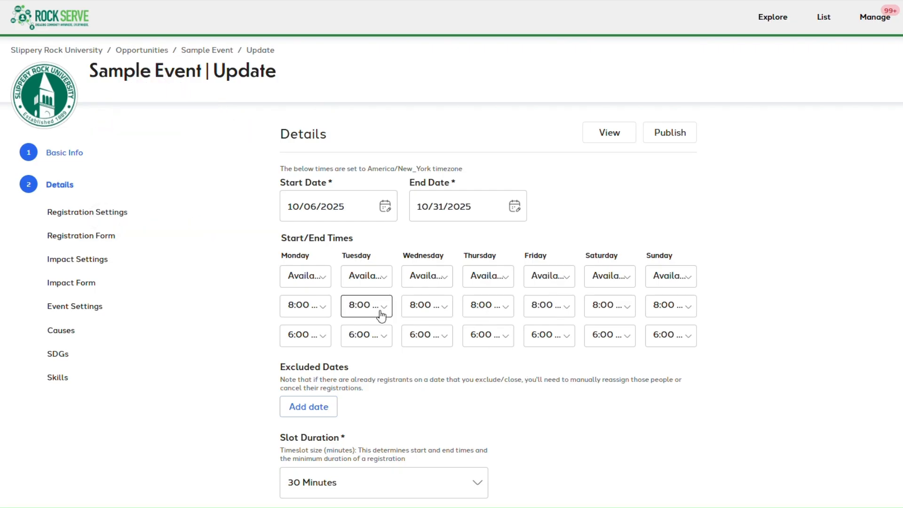
Mark Saturday and Sunday as Unavailable in the event's start and end times
{"action": "left_click", "coordinate": [617, 282]}
{"action": "left_click", "coordinate": [617, 314]}
{"action": "left_click", "coordinate": [662, 281]}
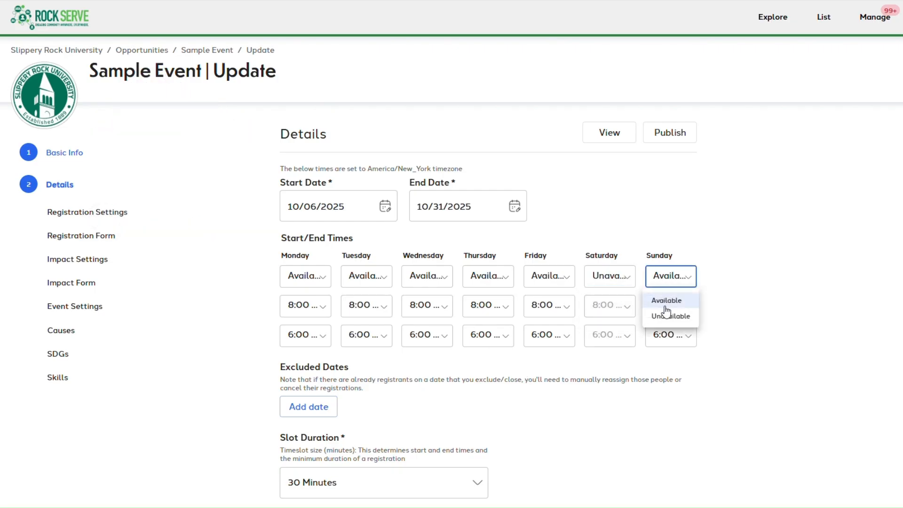
{"action": "left_click", "coordinate": [667, 314]}
Add 09/22/2025 to the event's excluded dates and remove it again
{"action": "scroll", "coordinate": [565, 350], "scroll_direction": "down", "scroll_amount": 1}
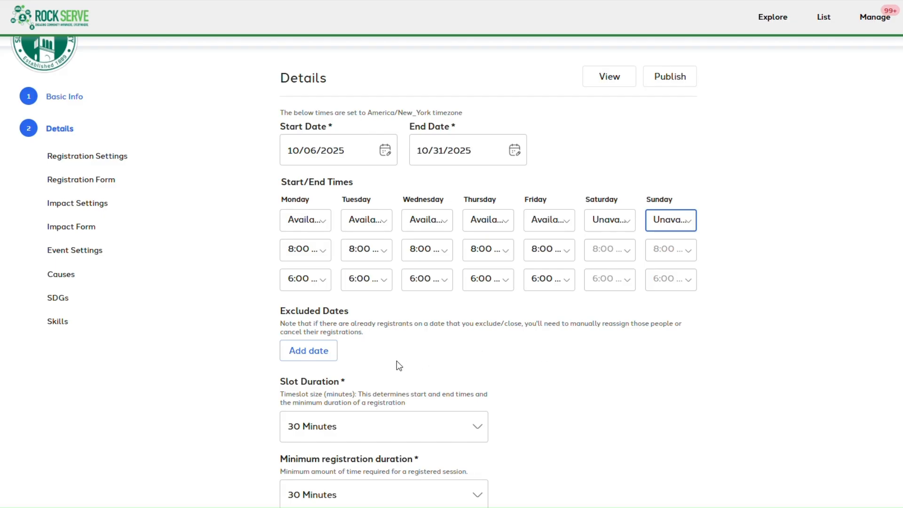
{"action": "scroll", "coordinate": [399, 366], "scroll_direction": "down", "scroll_amount": 1}
{"action": "left_click", "coordinate": [322, 297]}
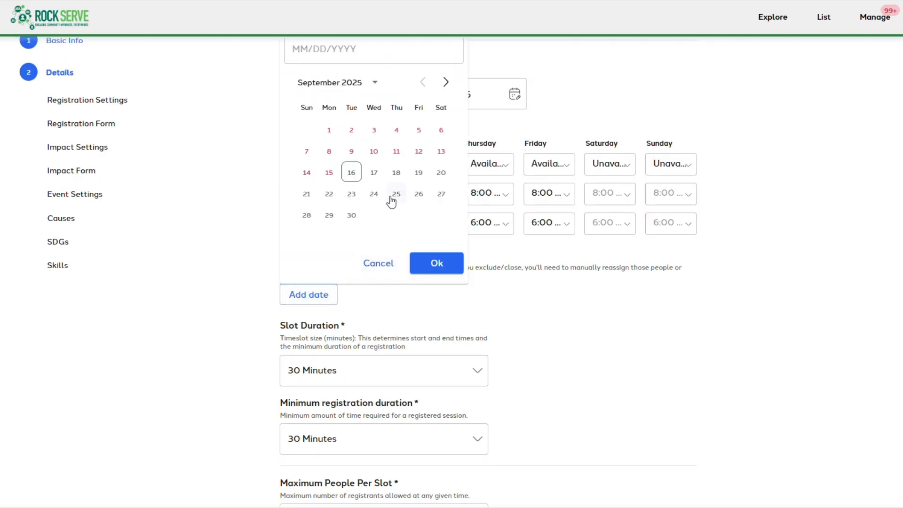
{"action": "left_click", "coordinate": [331, 196]}
{"action": "left_click", "coordinate": [431, 276]}
{"action": "scroll", "coordinate": [428, 343], "scroll_direction": "down", "scroll_amount": 2}
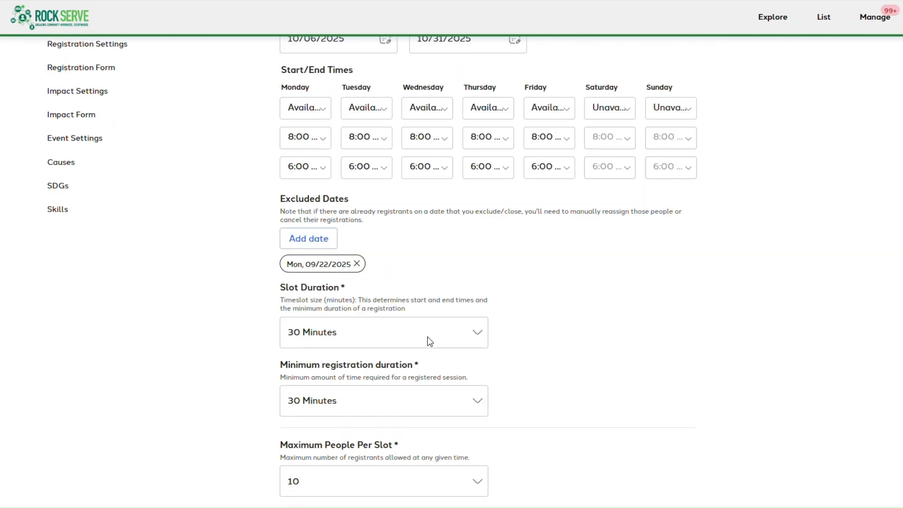
{"action": "left_click", "coordinate": [356, 205]}
Set both the slot duration and the minimum registration duration to 1 Hour
{"action": "left_click", "coordinate": [373, 258]}
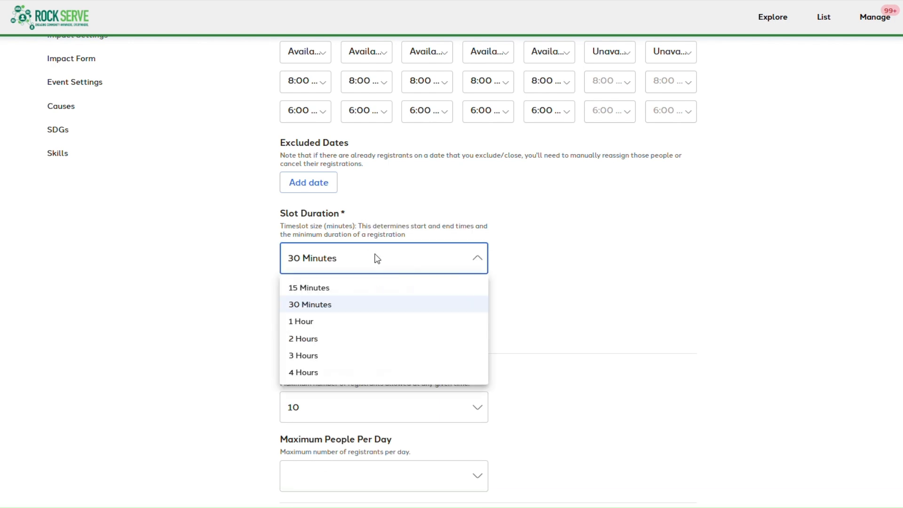
{"action": "left_click", "coordinate": [371, 318]}
{"action": "left_click", "coordinate": [371, 325]}
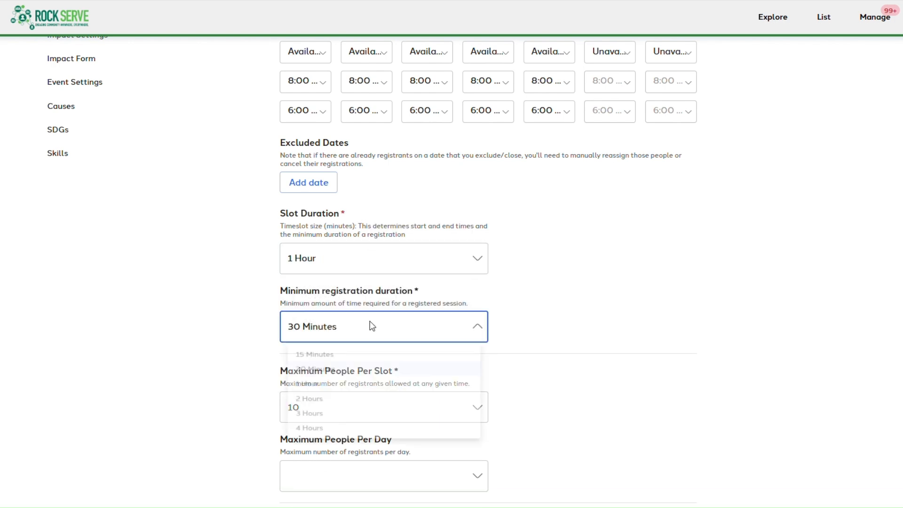
{"action": "left_click", "coordinate": [369, 389]}
Set the maximum people per day to 20 and save the timeslot details to continue to the registration settings
{"action": "scroll", "coordinate": [371, 357], "scroll_direction": "down", "scroll_amount": 1}
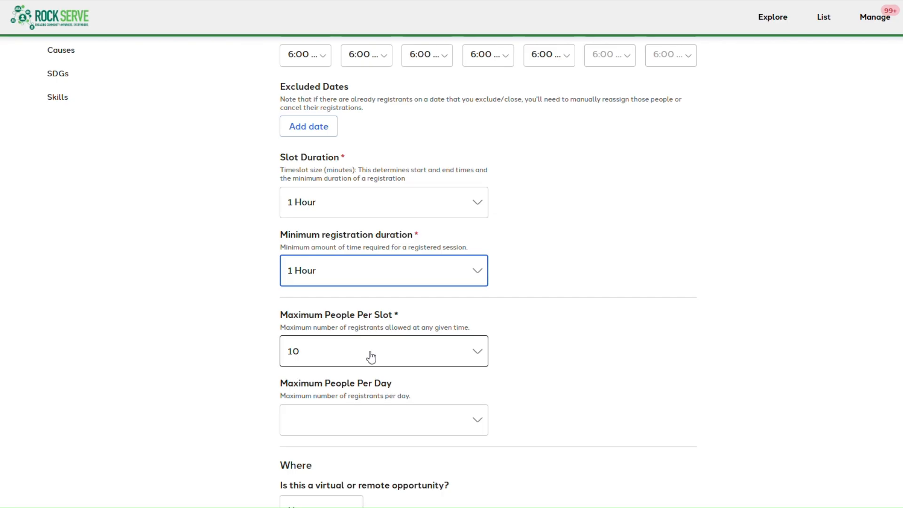
{"action": "scroll", "coordinate": [365, 389], "scroll_direction": "down", "scroll_amount": 2}
{"action": "left_click", "coordinate": [366, 320]}
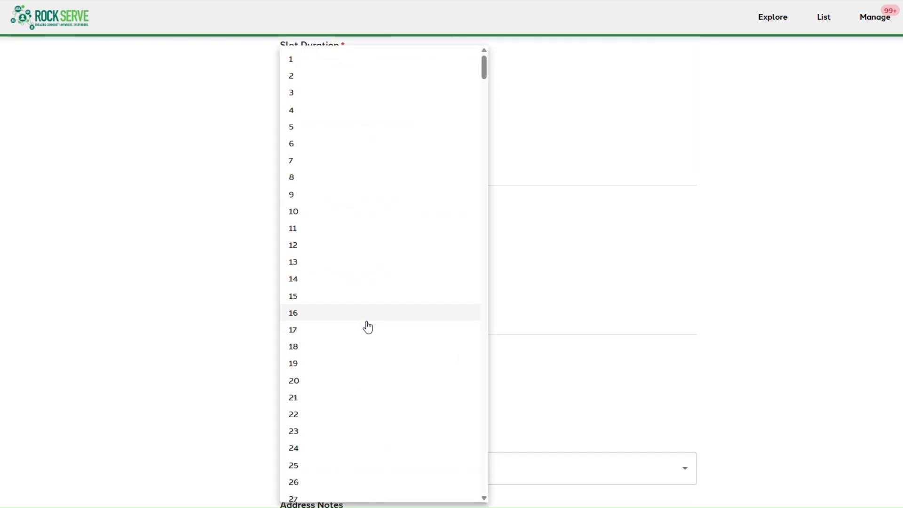
{"action": "left_click", "coordinate": [369, 380]}
{"action": "left_click", "coordinate": [351, 320]}
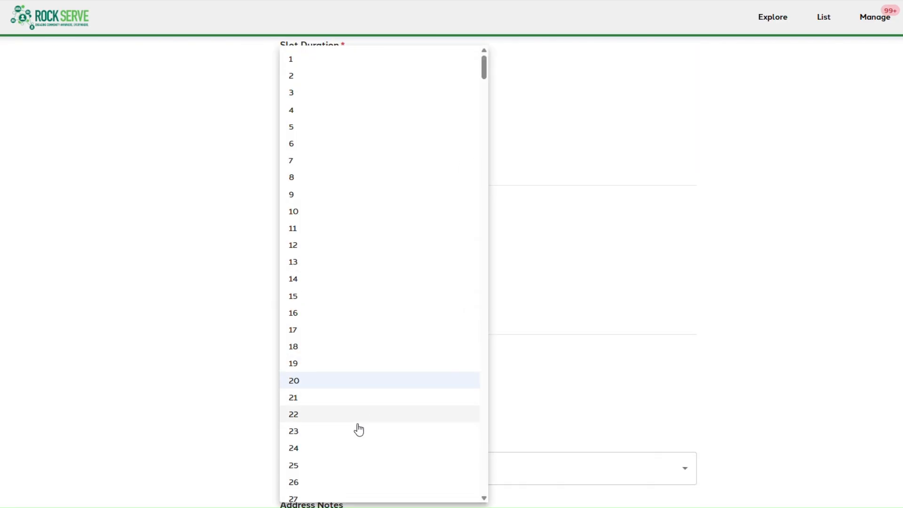
{"action": "left_click", "coordinate": [354, 382]}
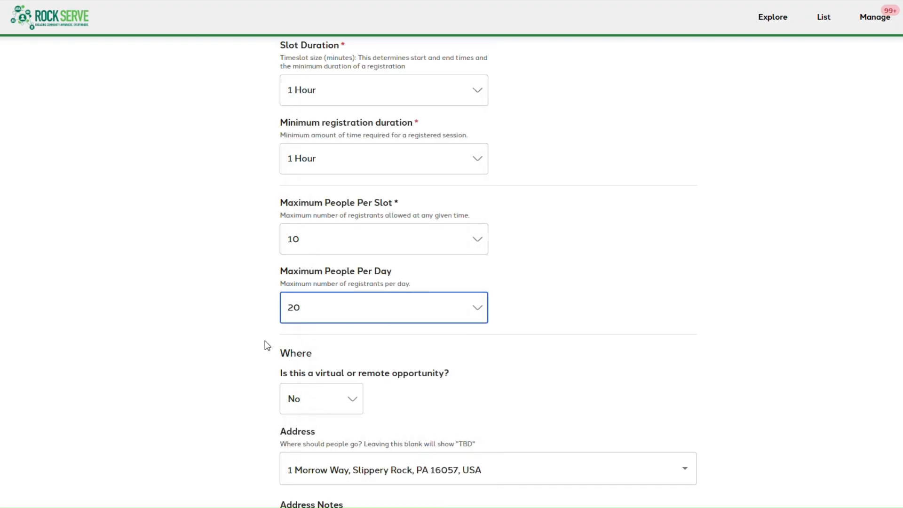
{"action": "scroll", "coordinate": [256, 354], "scroll_direction": "down", "scroll_amount": 3}
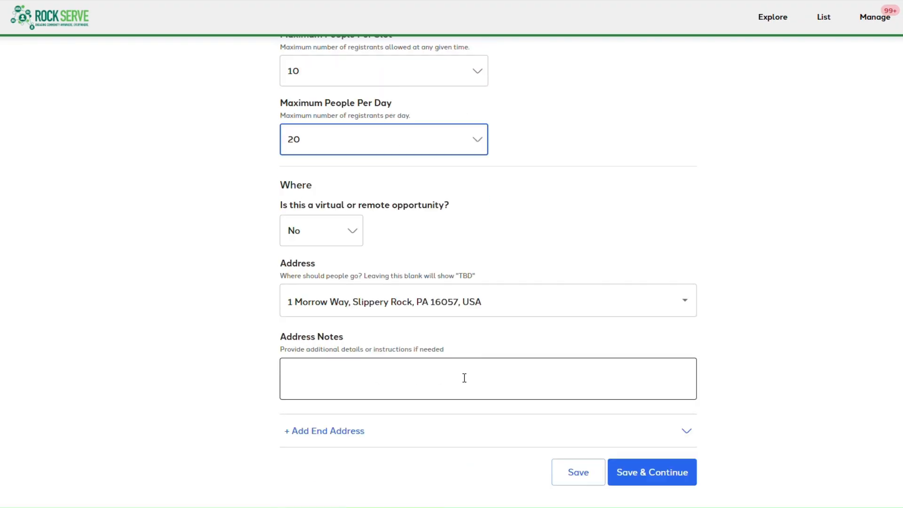
{"action": "left_click", "coordinate": [635, 472]}
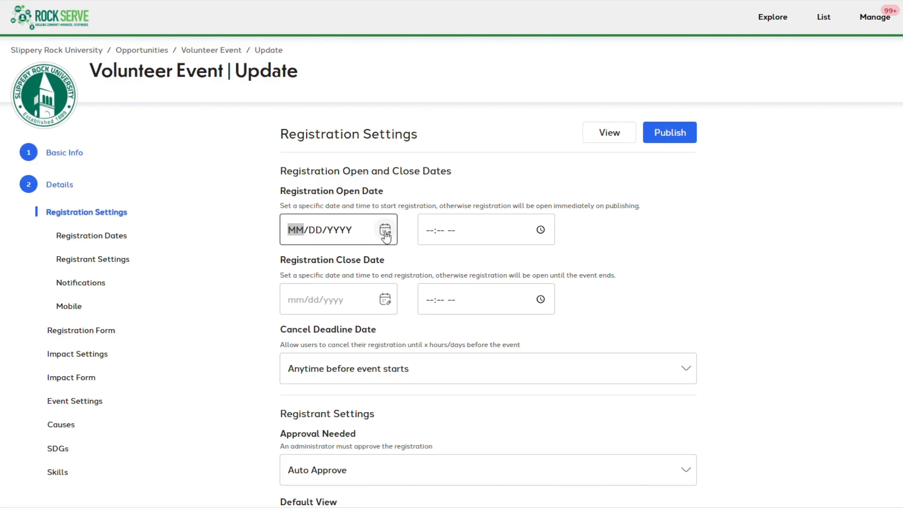
Set registration to open on 09/16/2025 at 10:20 AM
{"action": "left_click", "coordinate": [385, 230]}
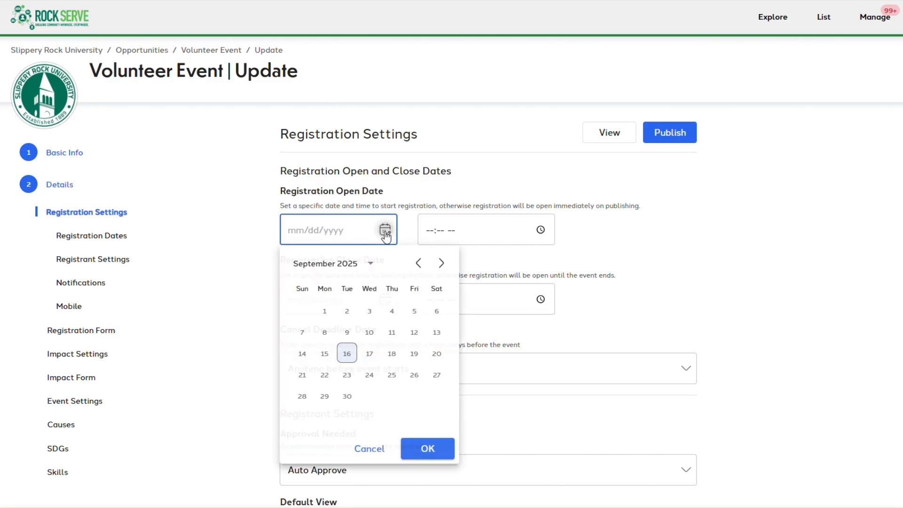
{"action": "left_click", "coordinate": [347, 356]}
{"action": "left_click", "coordinate": [540, 230]}
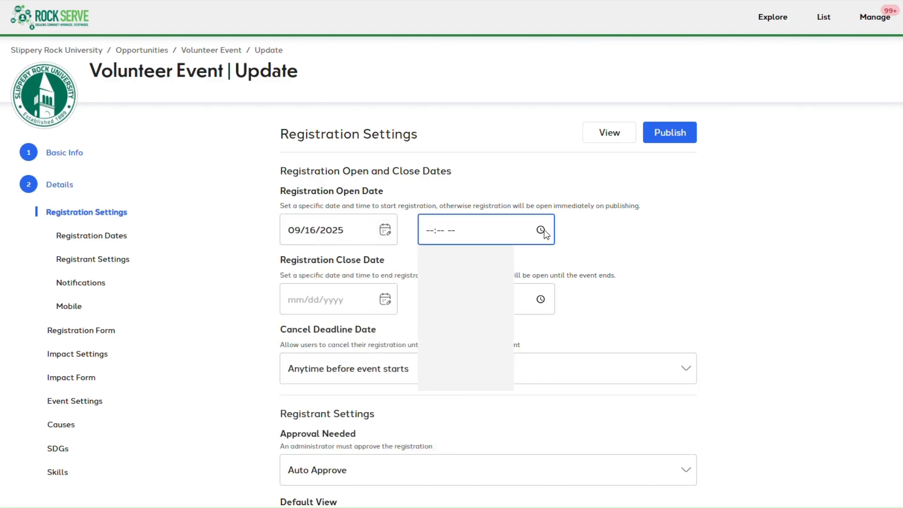
{"action": "left_click", "coordinate": [500, 266]}
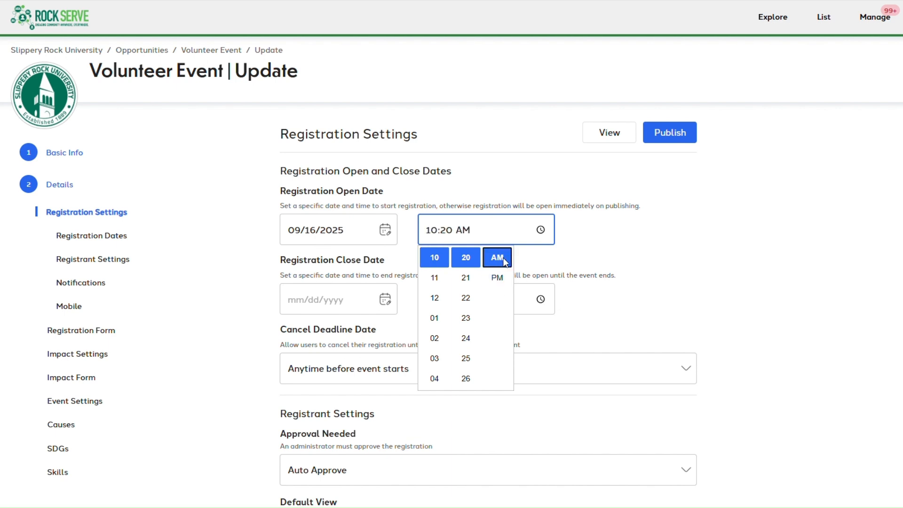
{"action": "left_click", "coordinate": [686, 246]}
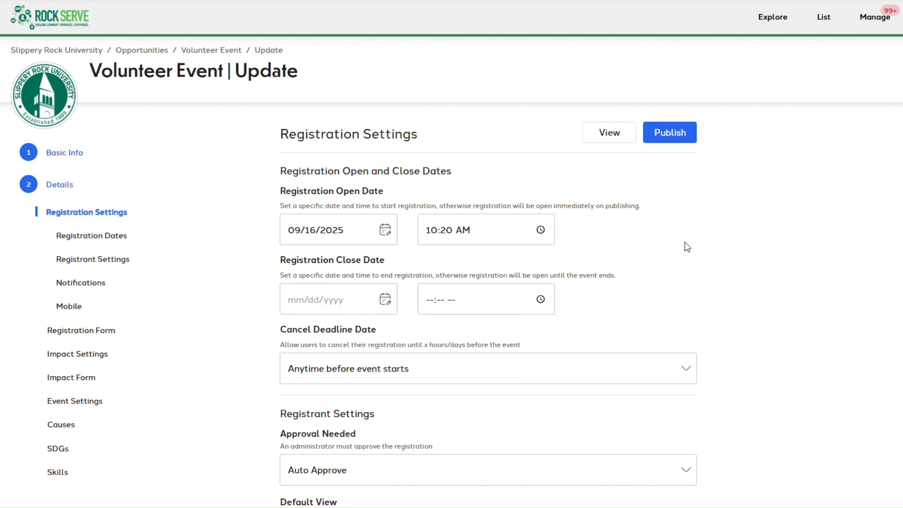
Set registration to close on 09/29/2025 at 11:58 PM
{"action": "left_click", "coordinate": [386, 300]}
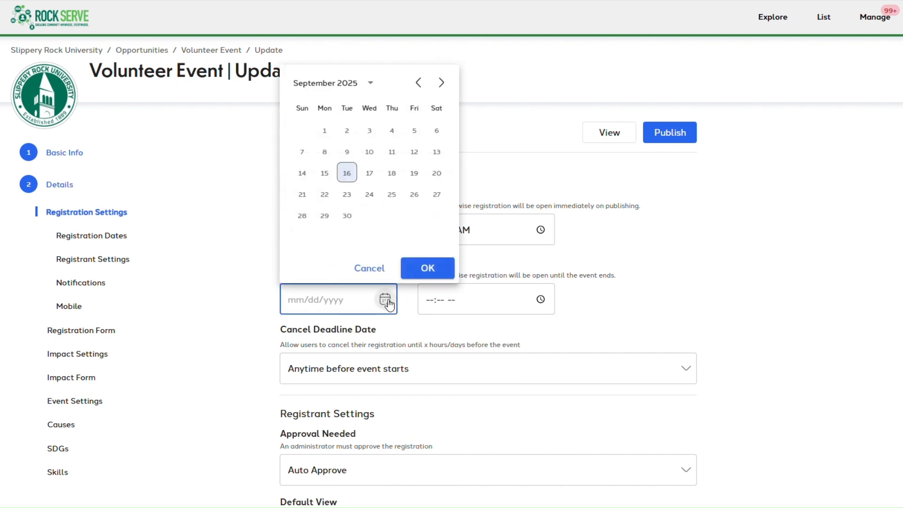
{"action": "left_click", "coordinate": [325, 216]}
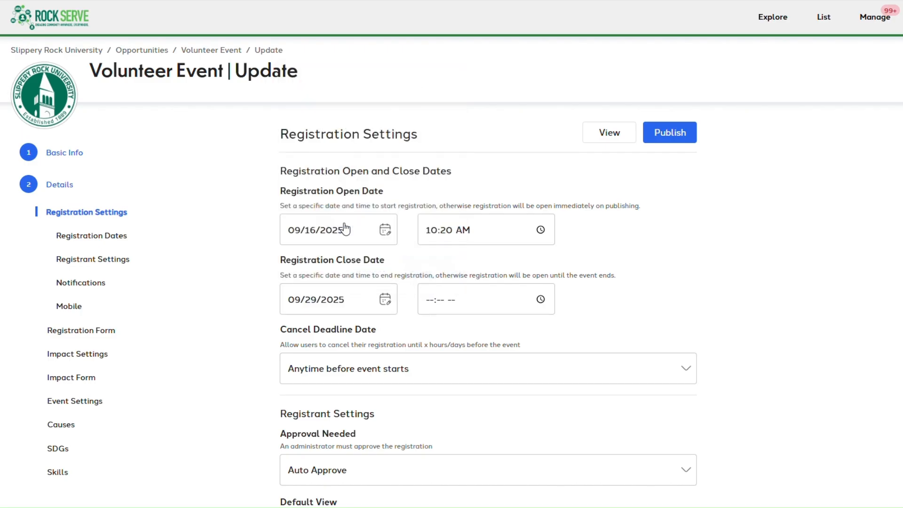
{"action": "left_click", "coordinate": [541, 299]}
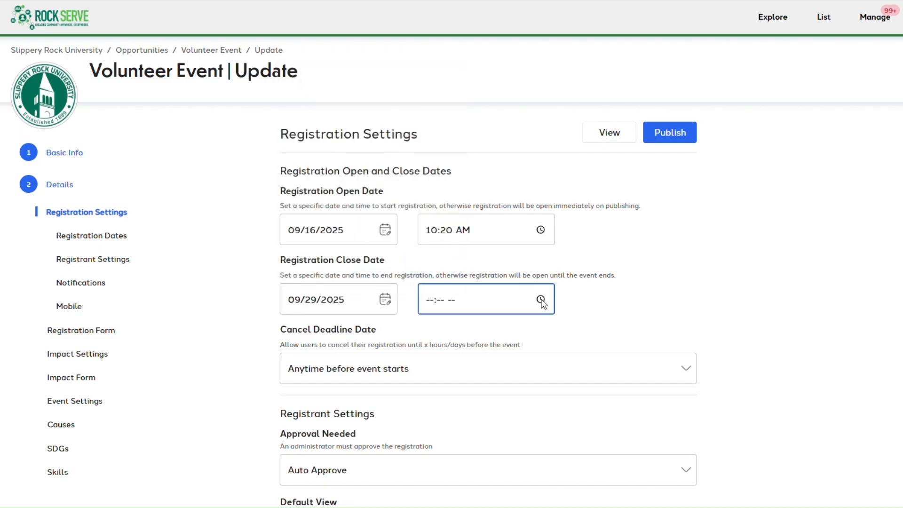
{"action": "left_click", "coordinate": [435, 348]}
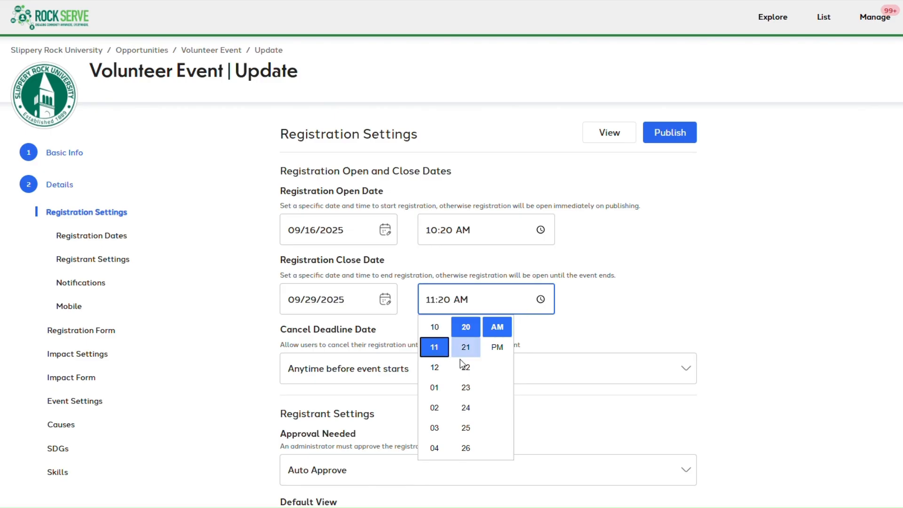
{"action": "scroll", "coordinate": [465, 376], "scroll_direction": "down", "scroll_amount": 10}
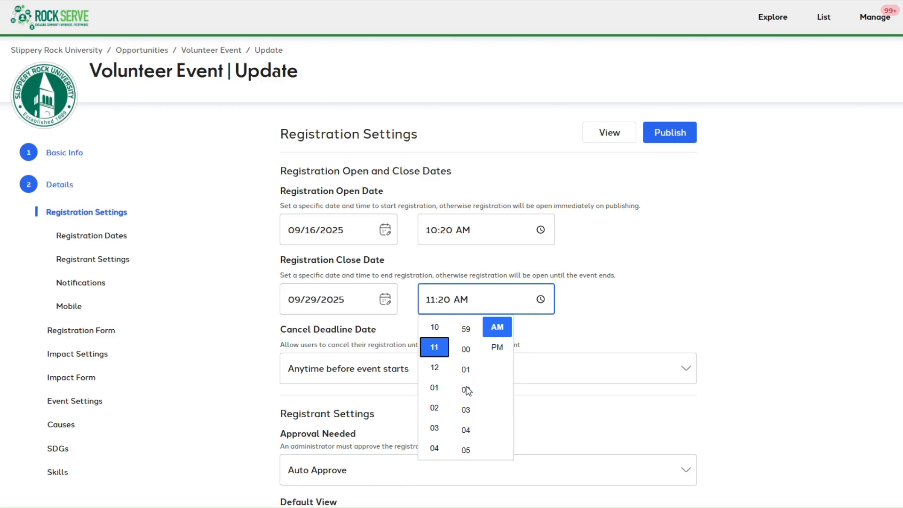
{"action": "scroll", "coordinate": [468, 328], "scroll_direction": "up", "scroll_amount": 1}
{"action": "left_click", "coordinate": [465, 327]}
{"action": "left_click", "coordinate": [497, 347]}
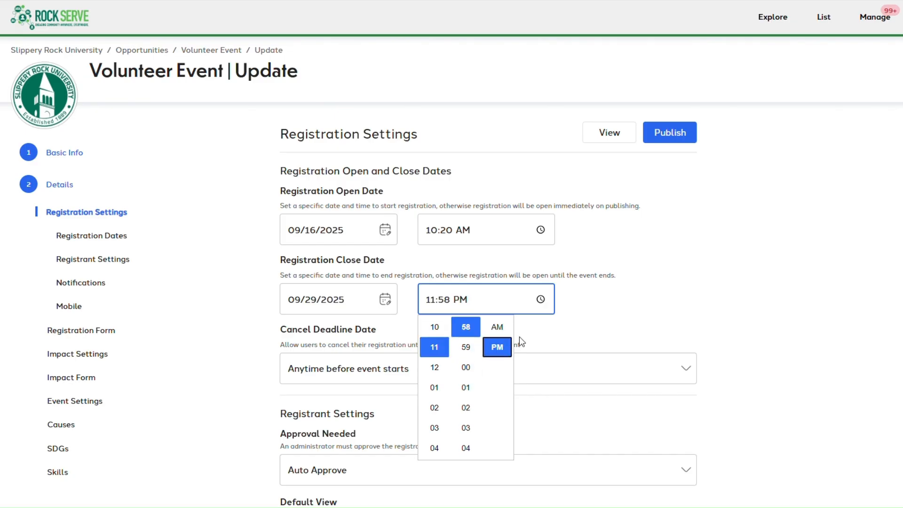
{"action": "left_click", "coordinate": [599, 312]}
Set the registration cancel deadline to 24 hours before the event
{"action": "scroll", "coordinate": [564, 308], "scroll_direction": "down", "scroll_amount": 1}
{"action": "left_click", "coordinate": [555, 314]}
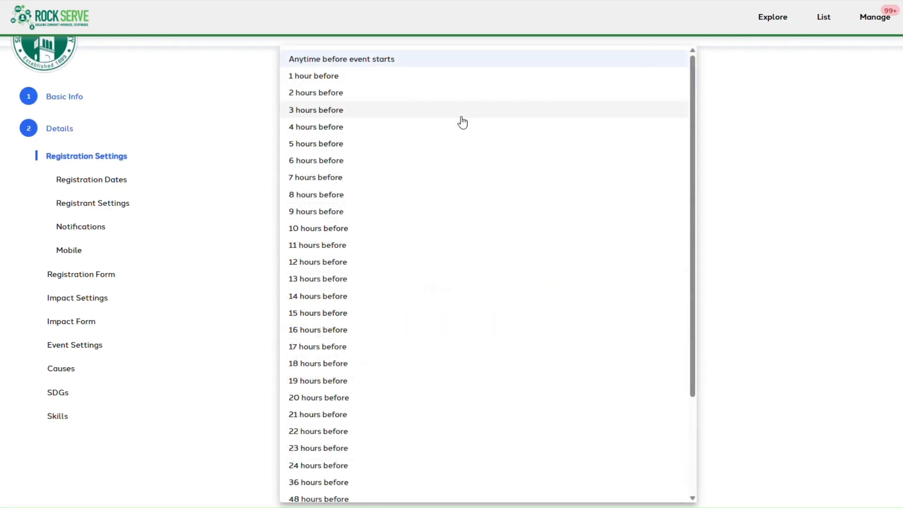
{"action": "scroll", "coordinate": [432, 432], "scroll_direction": "down", "scroll_amount": 1}
{"action": "left_click", "coordinate": [429, 415]}
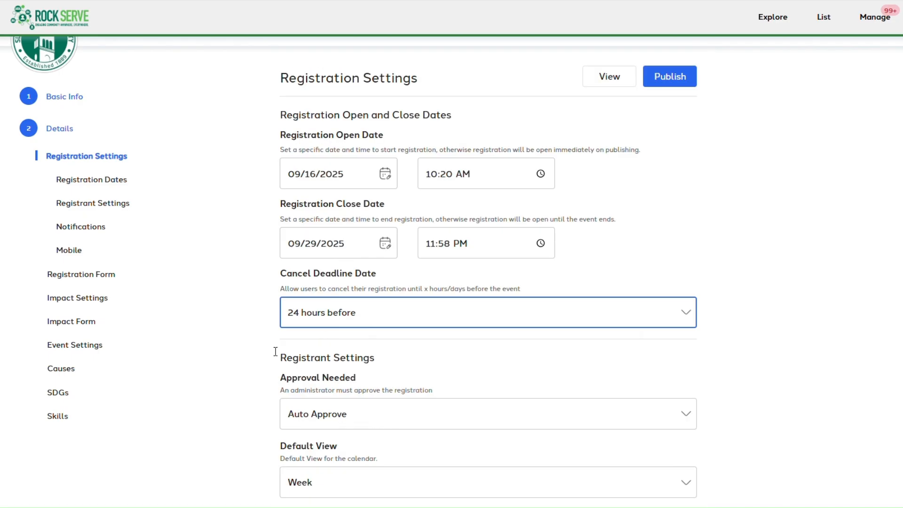
Set the registrant approval requirement to Auto Approve and review the default view, lock code and waiver settings
{"action": "scroll", "coordinate": [263, 345], "scroll_direction": "down", "scroll_amount": 2}
{"action": "left_click", "coordinate": [373, 312]}
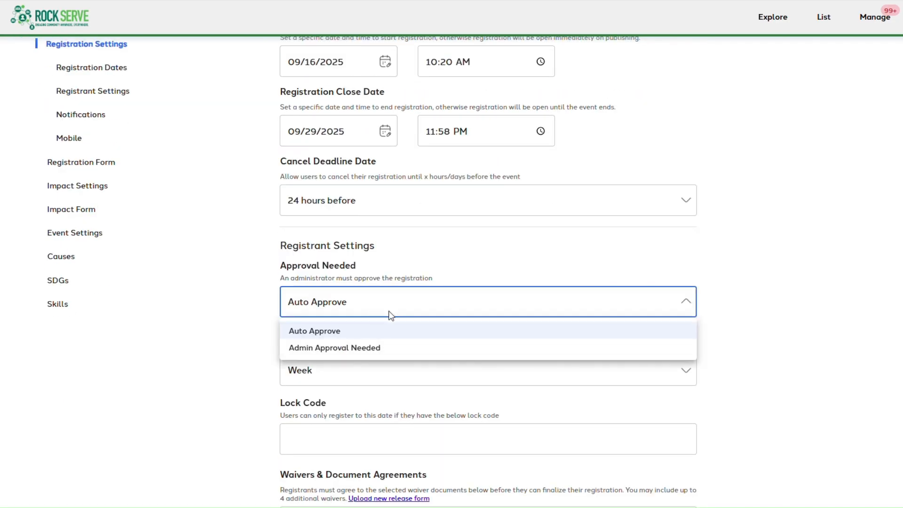
{"action": "left_click", "coordinate": [379, 330]}
{"action": "scroll", "coordinate": [254, 316], "scroll_direction": "down", "scroll_amount": 2}
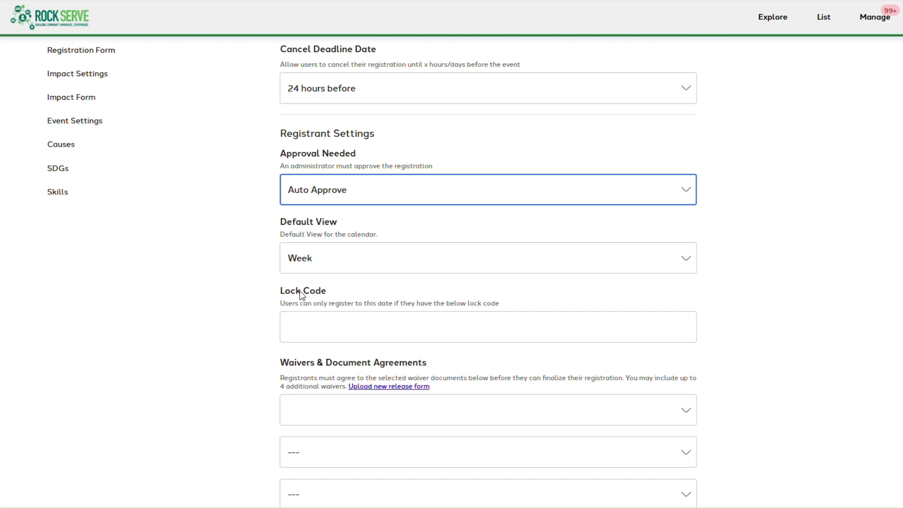
{"action": "scroll", "coordinate": [272, 298], "scroll_direction": "down", "scroll_amount": 1}
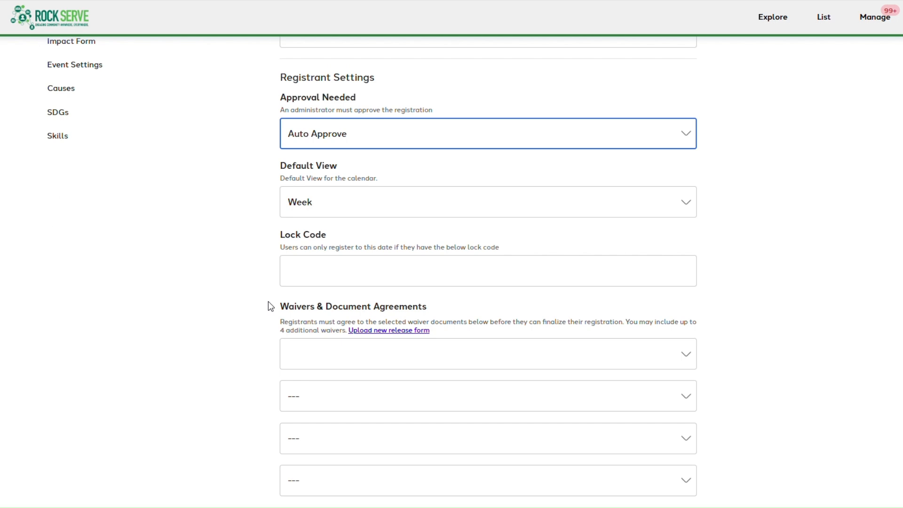
{"action": "scroll", "coordinate": [270, 306], "scroll_direction": "down", "scroll_amount": 1}
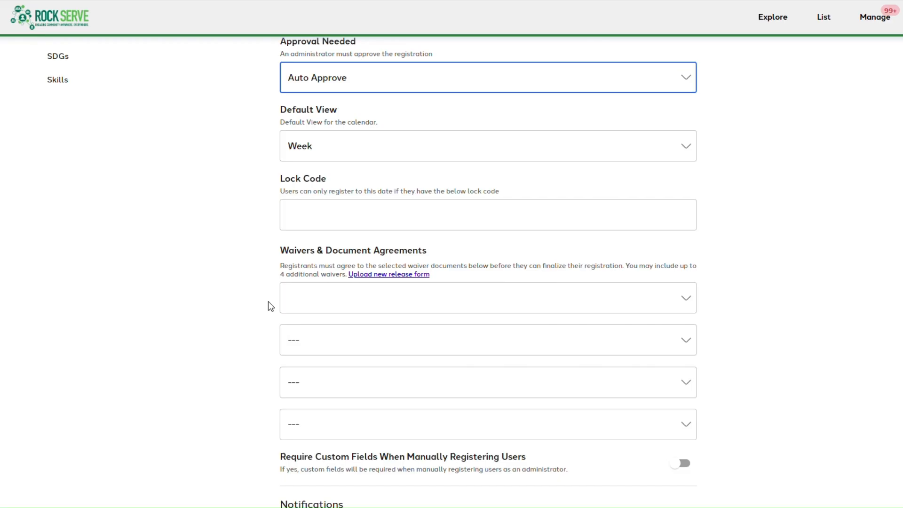
Try the 48 hours prior event reminder and deselect it again
{"action": "scroll", "coordinate": [268, 306], "scroll_direction": "down", "scroll_amount": 5}
{"action": "left_click", "coordinate": [287, 286]}
{"action": "left_click", "coordinate": [286, 287]}
{"action": "scroll", "coordinate": [260, 324], "scroll_direction": "down", "scroll_amount": 1}
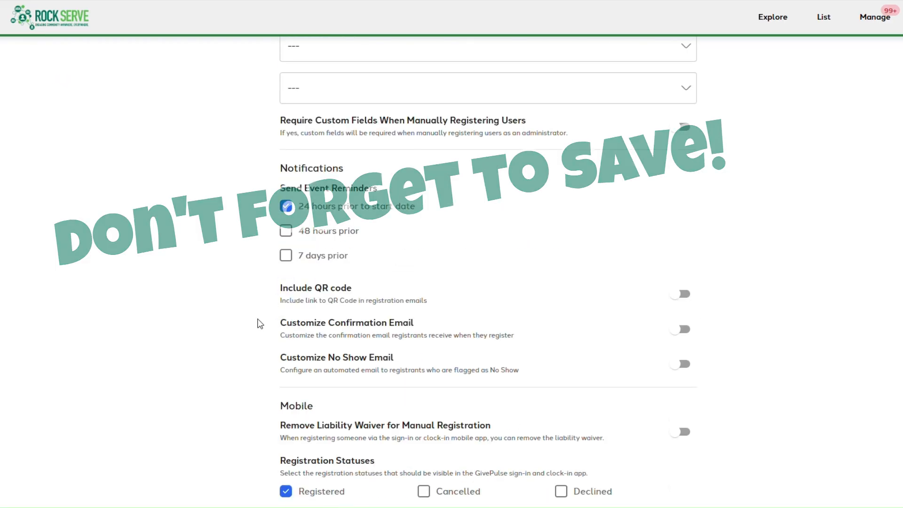
Turn on the customized confirmation email to preview its template, and turn it off again
{"action": "scroll", "coordinate": [260, 324], "scroll_direction": "down", "scroll_amount": 1}
{"action": "left_click", "coordinate": [681, 272]}
{"action": "scroll", "coordinate": [450, 377], "scroll_direction": "down", "scroll_amount": 2}
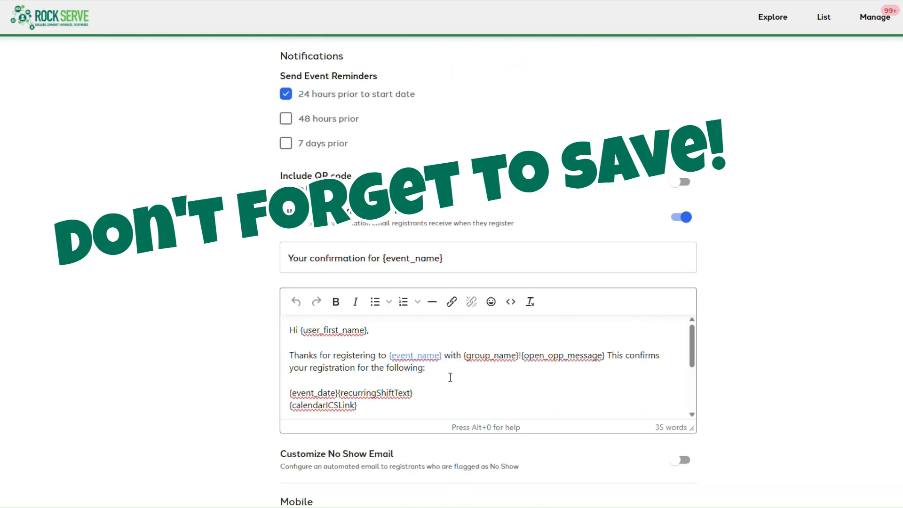
{"action": "left_click", "coordinate": [439, 375]}
{"action": "scroll", "coordinate": [246, 377], "scroll_direction": "down", "scroll_amount": 4}
{"action": "scroll", "coordinate": [348, 323], "scroll_direction": "up", "scroll_amount": 2}
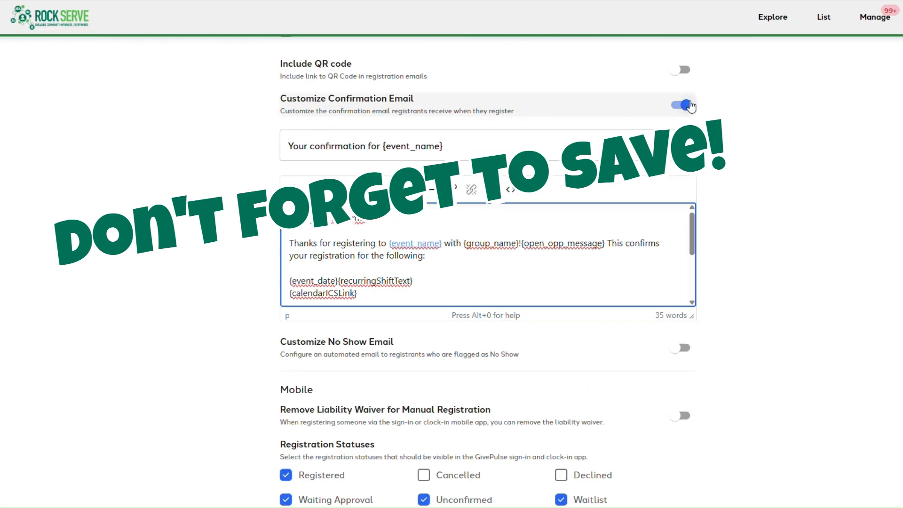
{"action": "left_click", "coordinate": [684, 105]}
Show the Cancelled status and hide Unconfirmed, No Show and Waiting Approval in the mobile app, and save to continue to the registration form
{"action": "left_click", "coordinate": [424, 267]}
{"action": "left_click", "coordinate": [424, 292]}
{"action": "left_click", "coordinate": [424, 316]}
{"action": "left_click", "coordinate": [352, 292]}
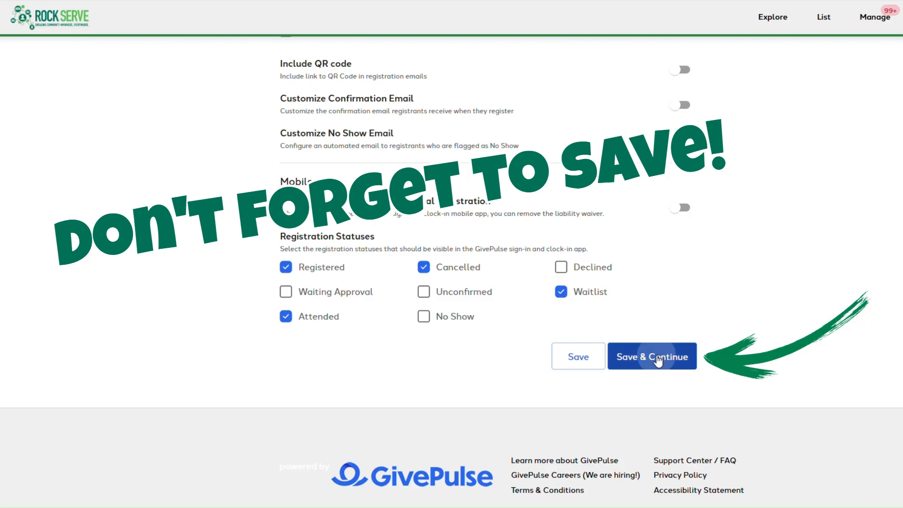
{"action": "left_click", "coordinate": [636, 356]}
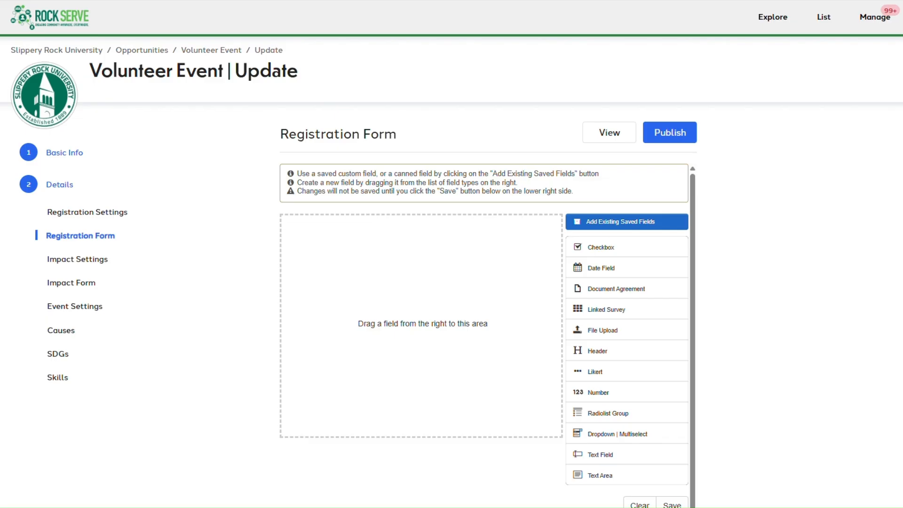
Add a required text field labelled First Name to the registration form
{"action": "left_click_drag", "start_coordinate": [608, 454], "coordinate": [432, 286]}
{"action": "left_click", "coordinate": [318, 265]}
{"action": "type", "text": "Fi"}
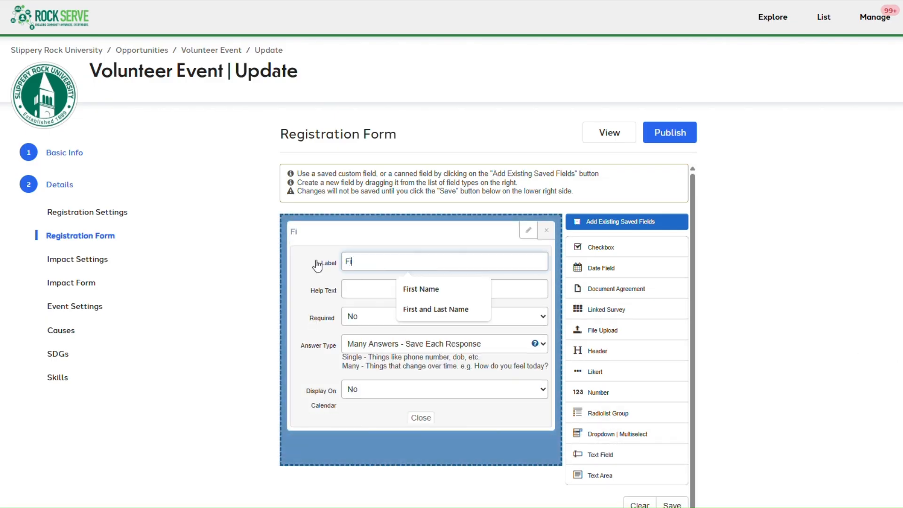
{"action": "type", "text": "rst Name"}
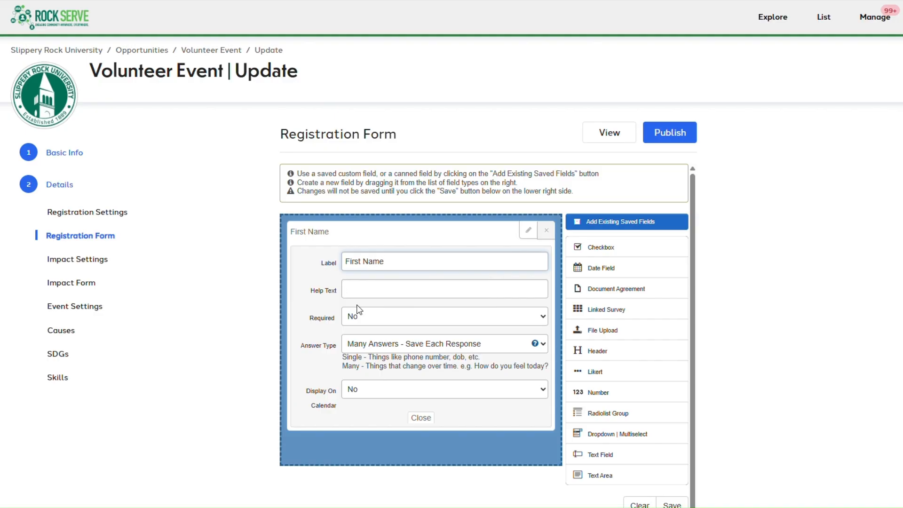
{"action": "left_click", "coordinate": [358, 311]}
{"action": "left_click", "coordinate": [362, 345]}
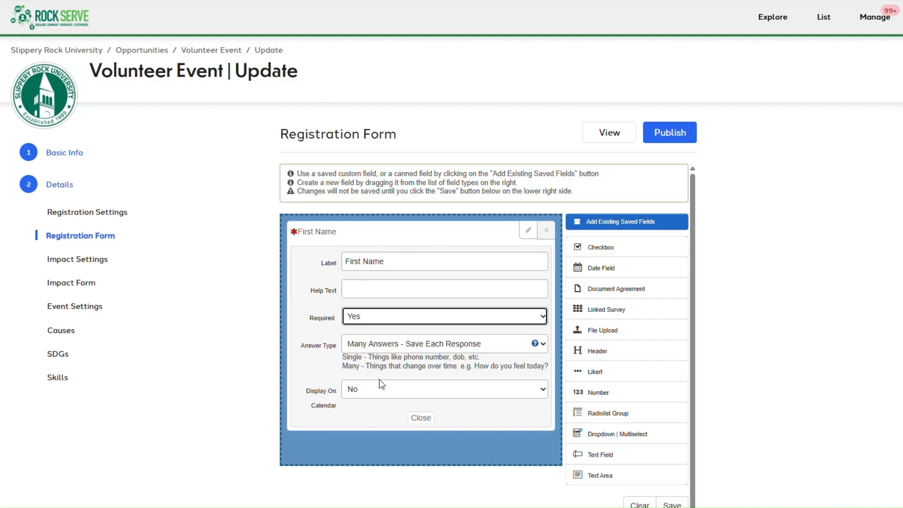
{"action": "left_click", "coordinate": [417, 418]}
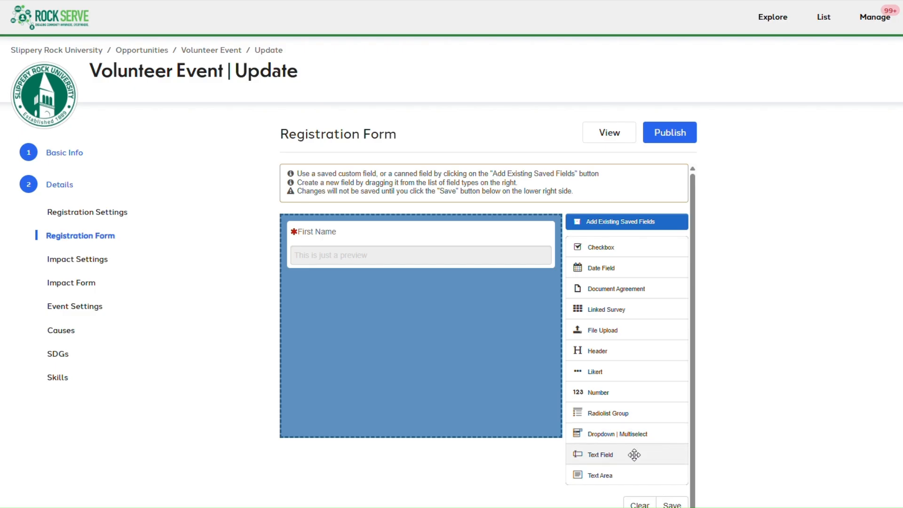
Add a required text field labelled Last Name below the First Name field
{"action": "left_click_drag", "start_coordinate": [630, 453], "coordinate": [425, 306]}
{"action": "type", "text": "L"}
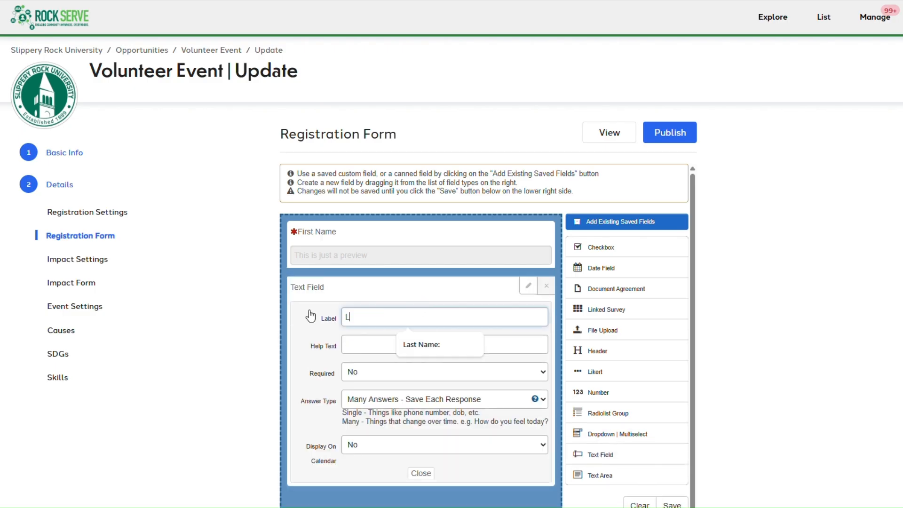
{"action": "type", "text": "ast Name"}
{"action": "left_click", "coordinate": [358, 374]}
{"action": "left_click", "coordinate": [361, 404]}
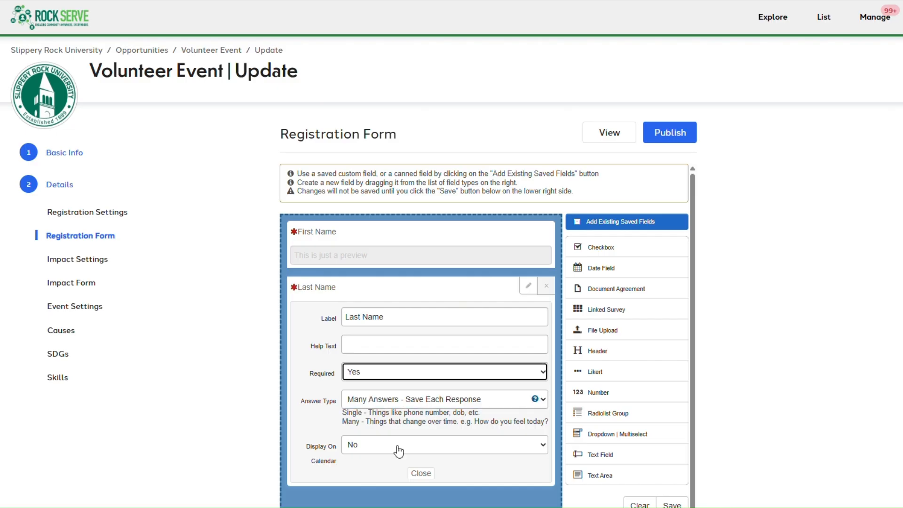
{"action": "left_click", "coordinate": [421, 473]}
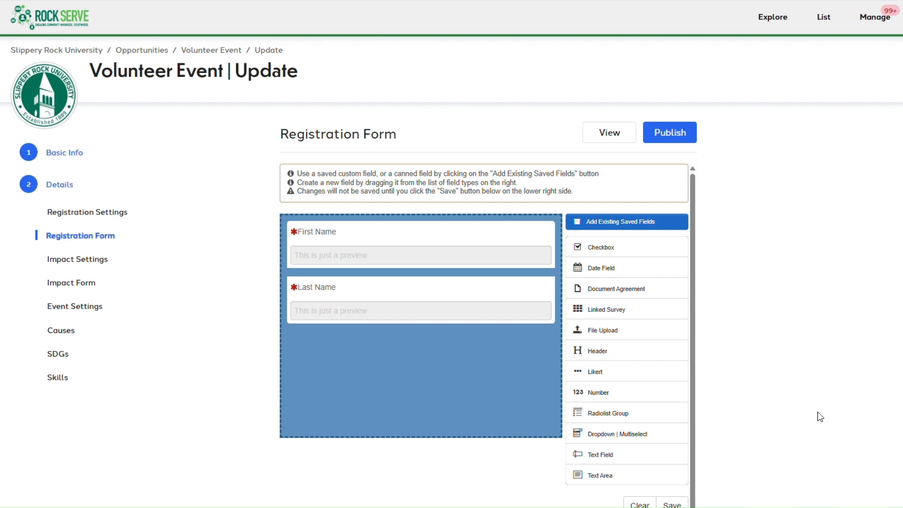
Add a required number field labelled Phone Number below the Last Name field
{"action": "left_click_drag", "start_coordinate": [595, 393], "coordinate": [456, 369]}
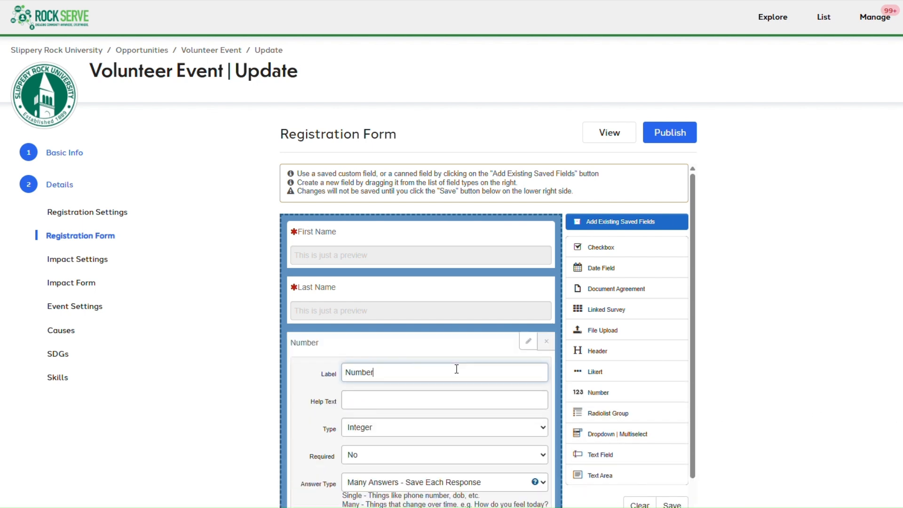
{"action": "key", "text": "ctrl+a"}
{"action": "type", "text": "Phone Number"}
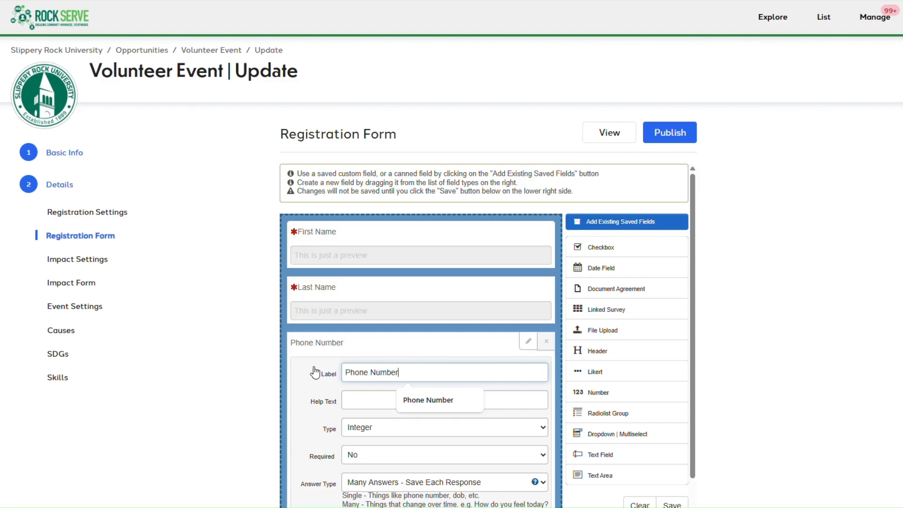
{"action": "scroll", "coordinate": [319, 376], "scroll_direction": "down", "scroll_amount": 2}
{"action": "left_click", "coordinate": [361, 371]}
{"action": "left_click", "coordinate": [365, 398]}
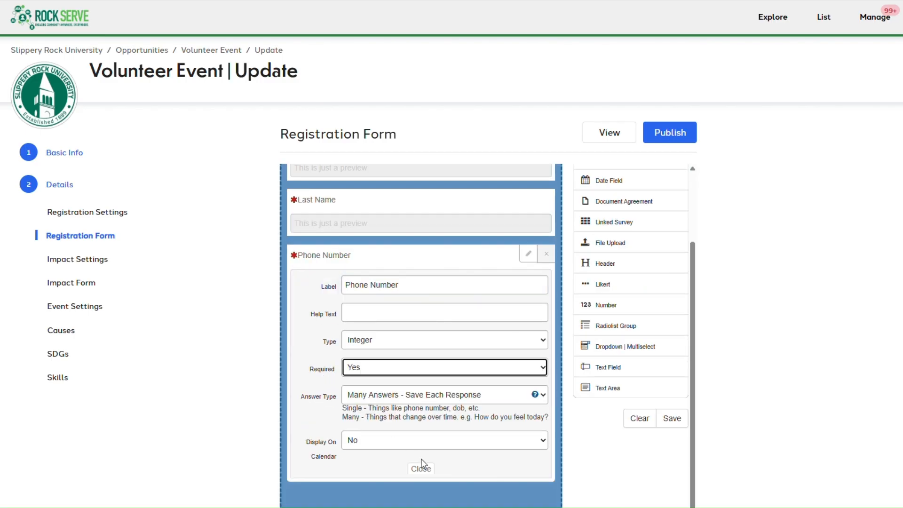
{"action": "left_click", "coordinate": [420, 469]}
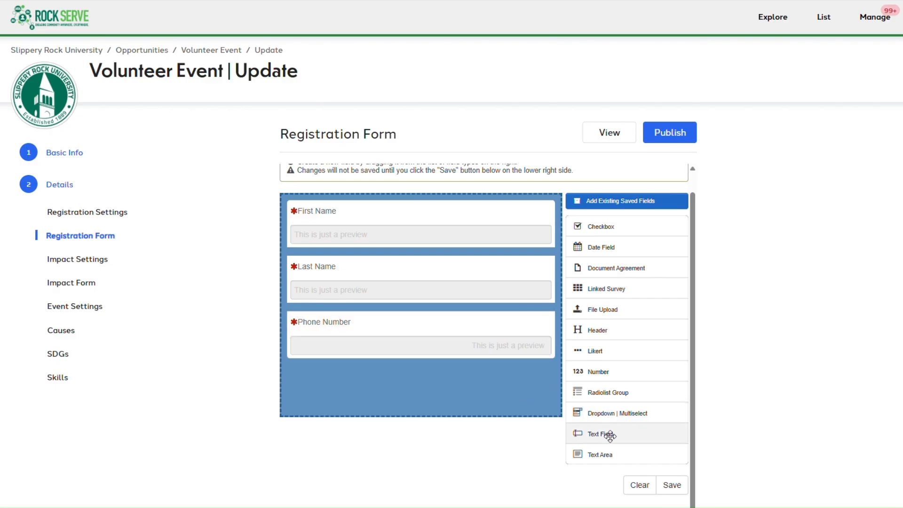
Add a required text field labelled Email Address below the Phone Number field
{"action": "left_click_drag", "start_coordinate": [610, 436], "coordinate": [286, 366]}
{"action": "type", "text": "Email"}
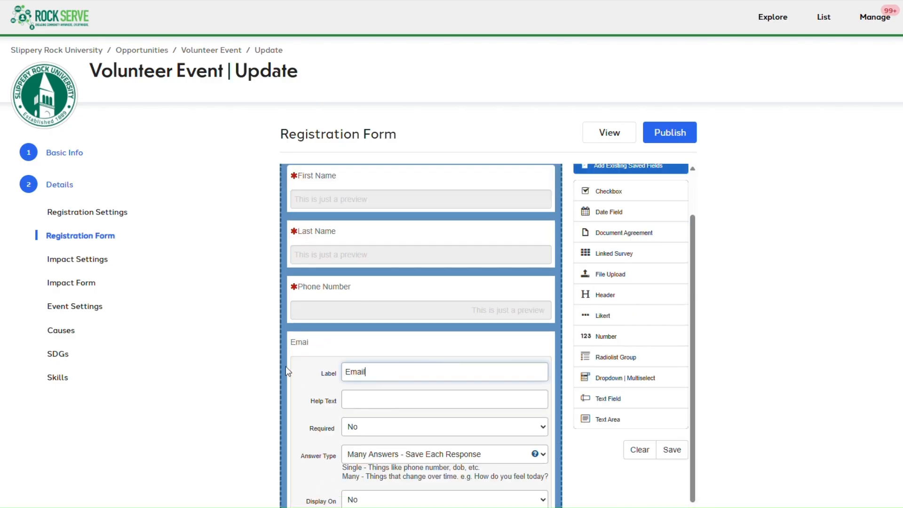
{"action": "type", "text": " Address"}
{"action": "scroll", "coordinate": [396, 320], "scroll_direction": "down", "scroll_amount": 3}
{"action": "left_click", "coordinate": [396, 319]}
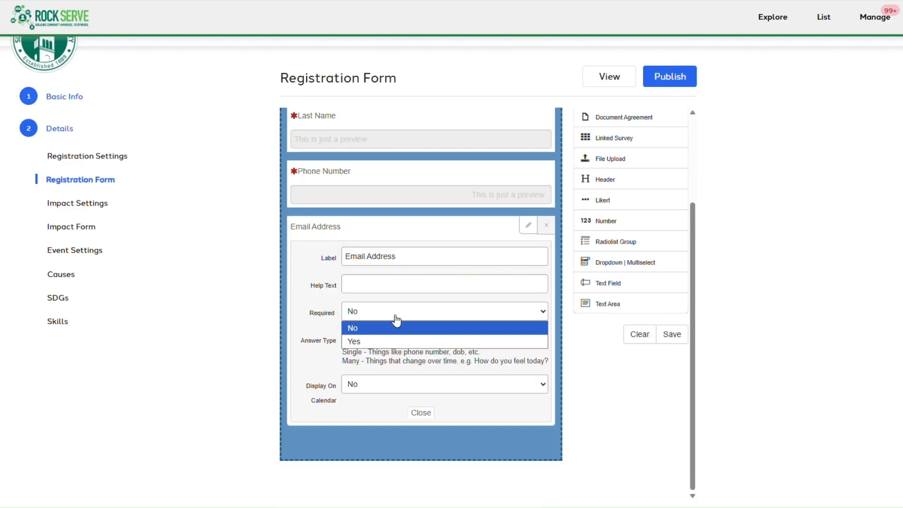
{"action": "left_click", "coordinate": [354, 341]}
{"action": "left_click", "coordinate": [420, 412]}
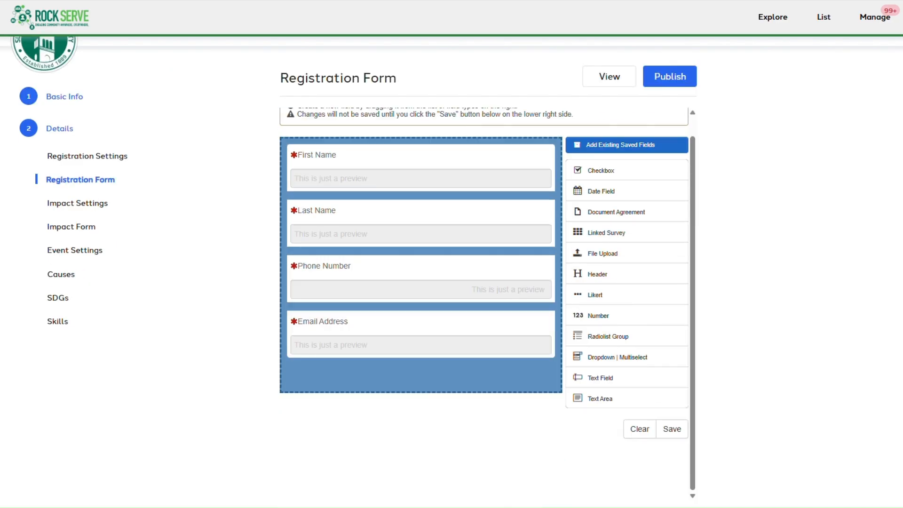
Add a Dropdown | Multiselect field labelled T-Shirt Size below the Email Address field
{"action": "left_click_drag", "start_coordinate": [619, 358], "coordinate": [445, 383]}
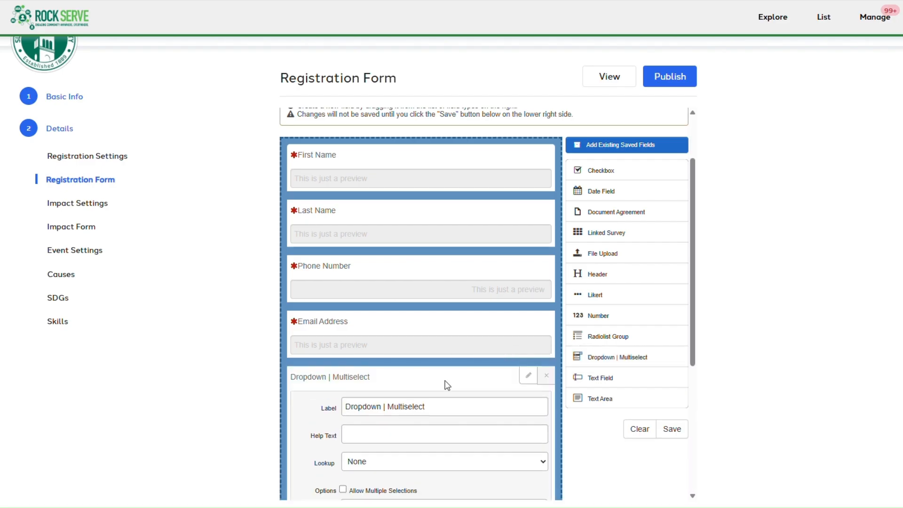
{"action": "scroll", "coordinate": [447, 384], "scroll_direction": "down", "scroll_amount": 3}
{"action": "left_click", "coordinate": [445, 235]}
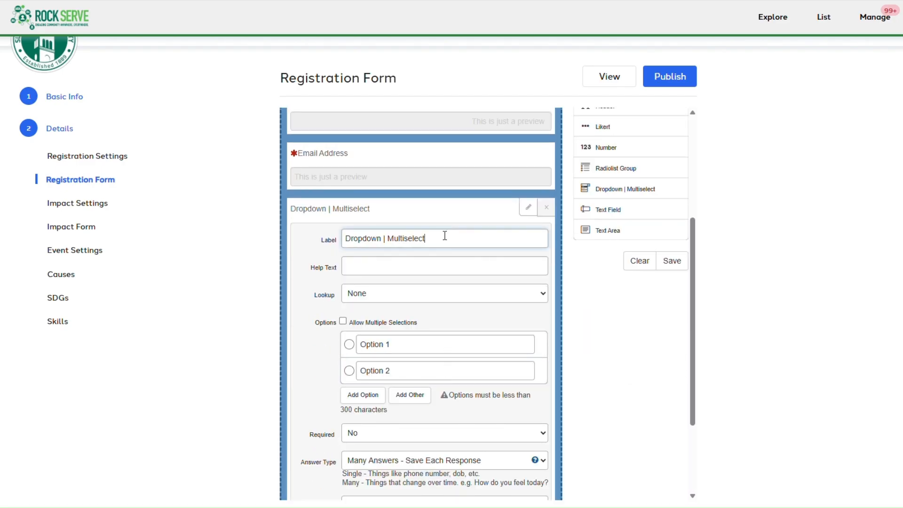
{"action": "left_click_drag", "start_coordinate": [445, 236], "coordinate": [307, 243]}
{"action": "type", "text": "T-"}
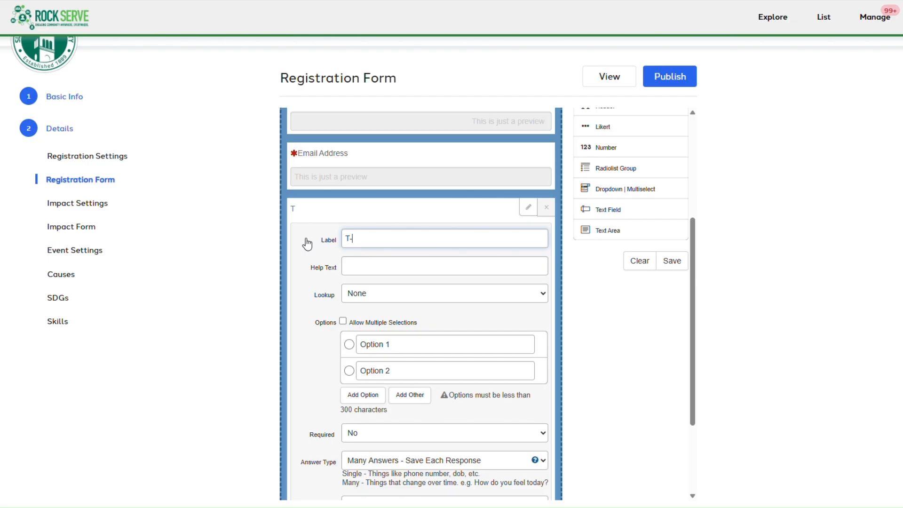
{"action": "type", "text": "Shirt Size"}
Set the T-Shirt Size help text to "If your size is not listed below, please wear a green shirt at the event"
{"action": "left_click", "coordinate": [365, 263]}
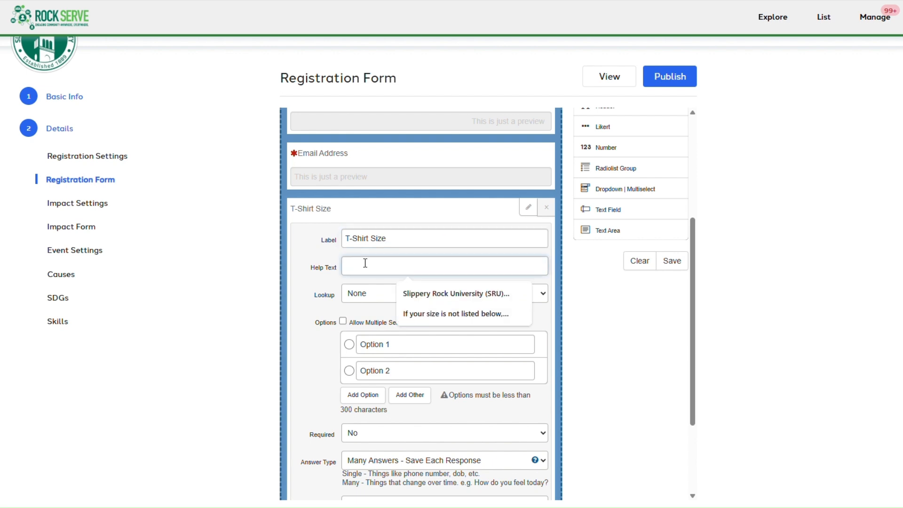
{"action": "type", "text": "If your si"}
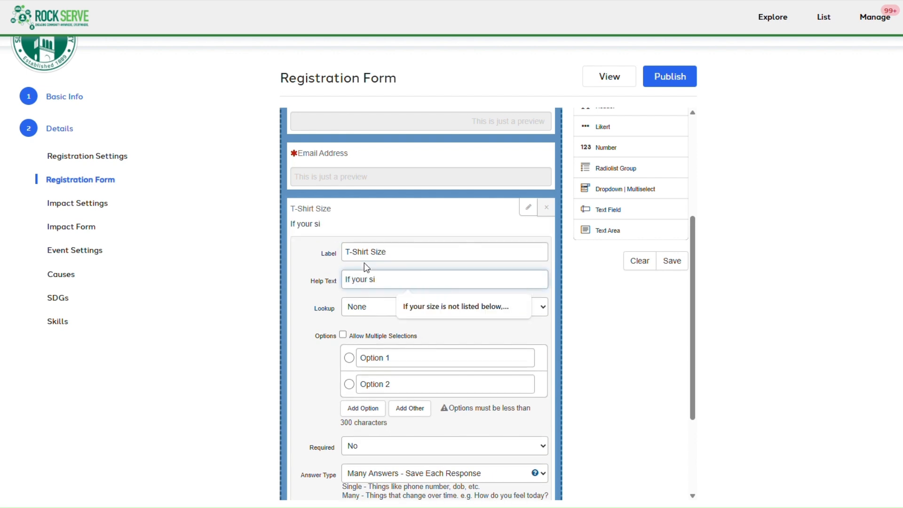
{"action": "type", "text": "ze is not listed bel"}
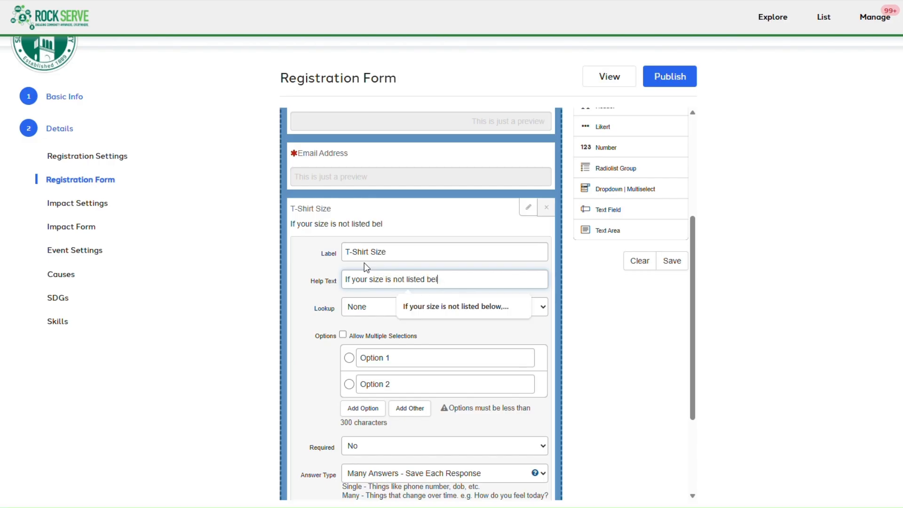
{"action": "type", "text": "ow, please wea"}
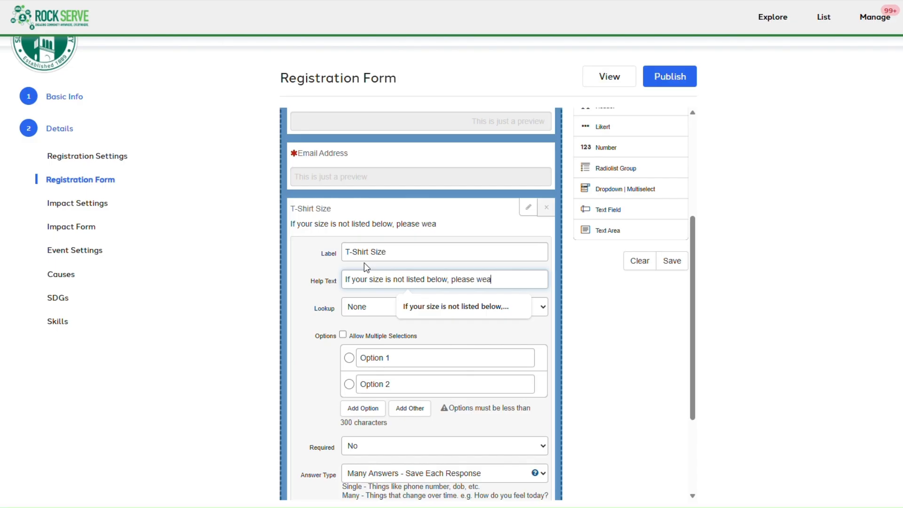
{"action": "type", "text": "r a green shirt at the event"}
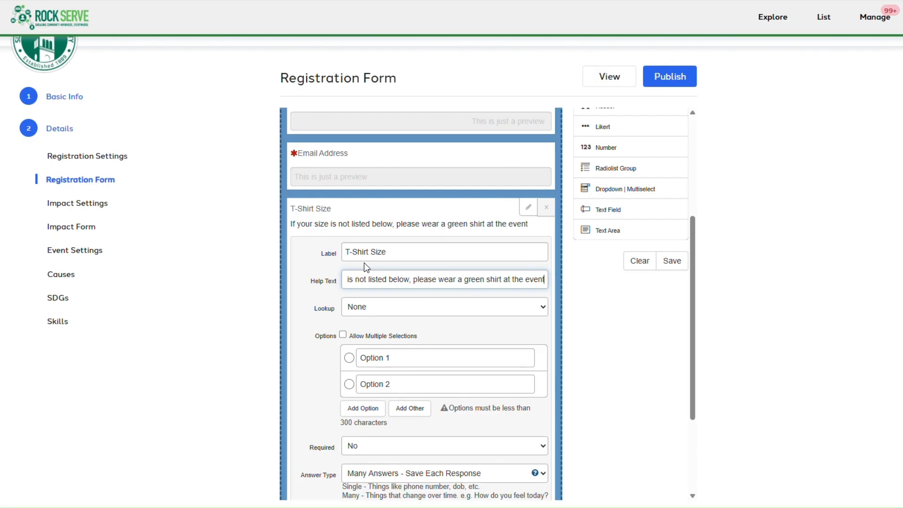
Make the T-Shirt Size field required
{"action": "scroll", "coordinate": [364, 263], "scroll_direction": "down", "scroll_amount": 3}
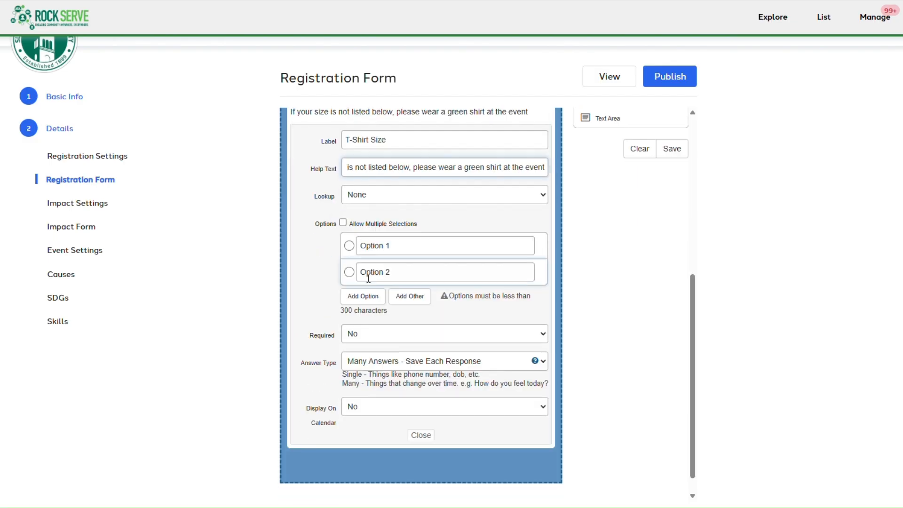
{"action": "left_click", "coordinate": [367, 338]}
{"action": "left_click", "coordinate": [372, 366]}
Name the first two T-Shirt Size options Small and Medium, and add a third option named Large
{"action": "triple_click", "coordinate": [376, 246]}
{"action": "type", "text": "Small"}
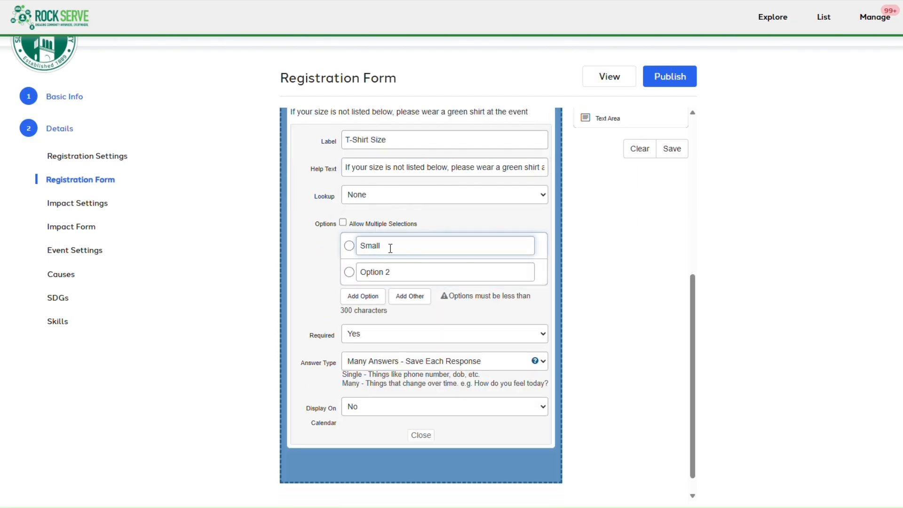
{"action": "triple_click", "coordinate": [376, 272]}
{"action": "type", "text": "Medium"}
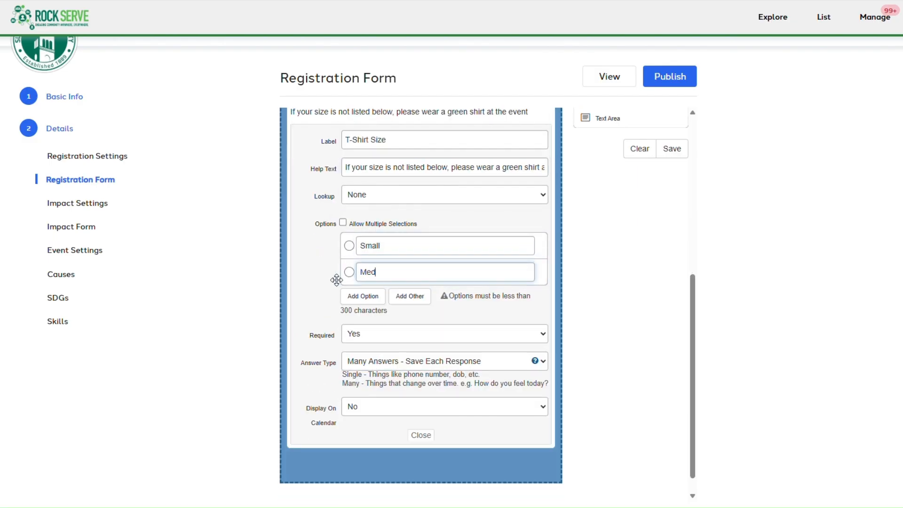
{"action": "left_click", "coordinate": [365, 296]}
{"action": "left_click", "coordinate": [395, 300]}
{"action": "type", "text": "Large"}
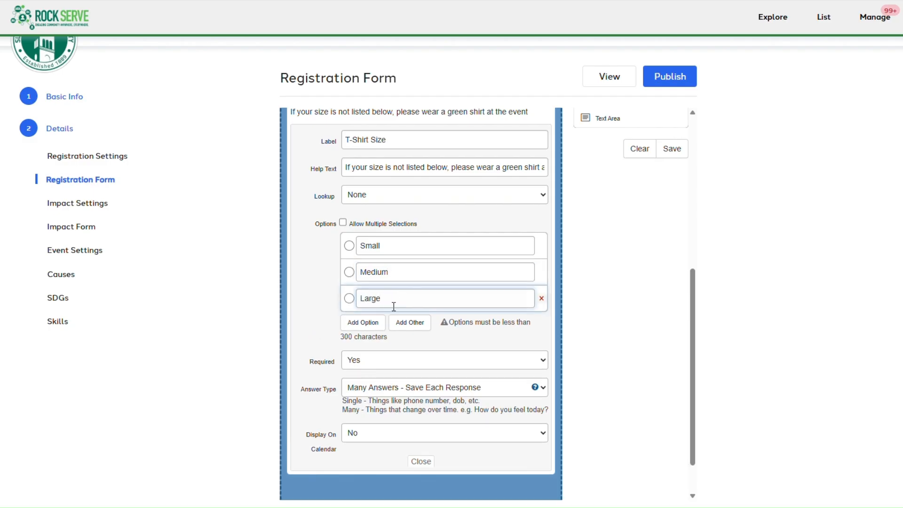
Add a fourth T-Shirt Size option reading "Shirt size not available, will arrive in my own" and close the field's editor
{"action": "left_click", "coordinate": [377, 322]}
{"action": "left_click", "coordinate": [389, 330]}
{"action": "type", "text": "Sirt"}
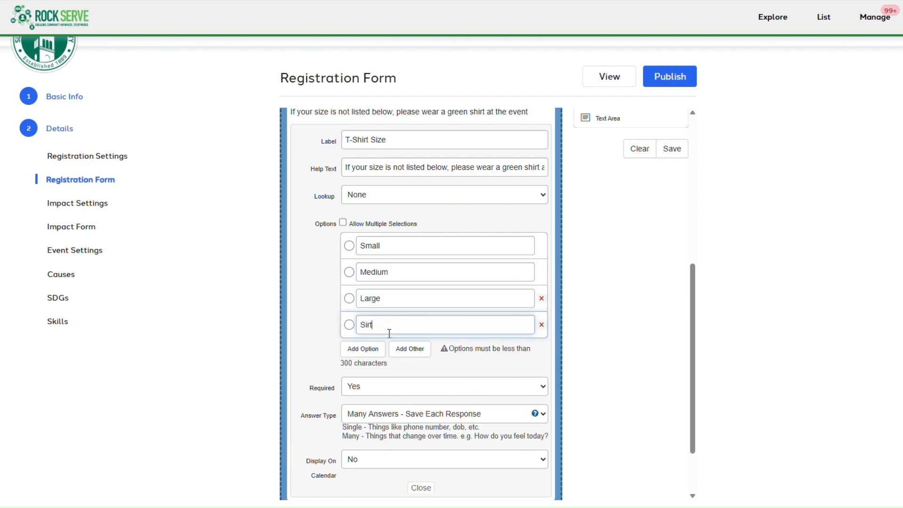
{"action": "type", "text": "hirt size not available, ill arrive "}
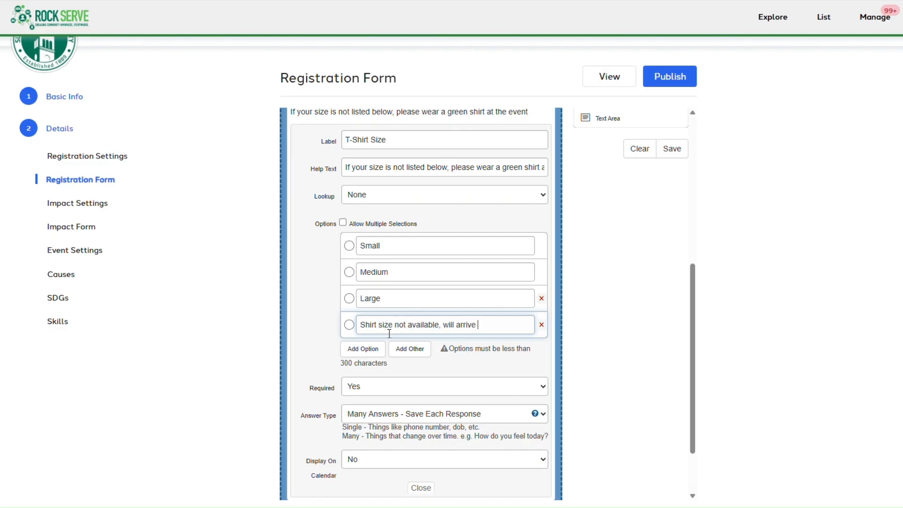
{"action": "type", "text": "in my own"}
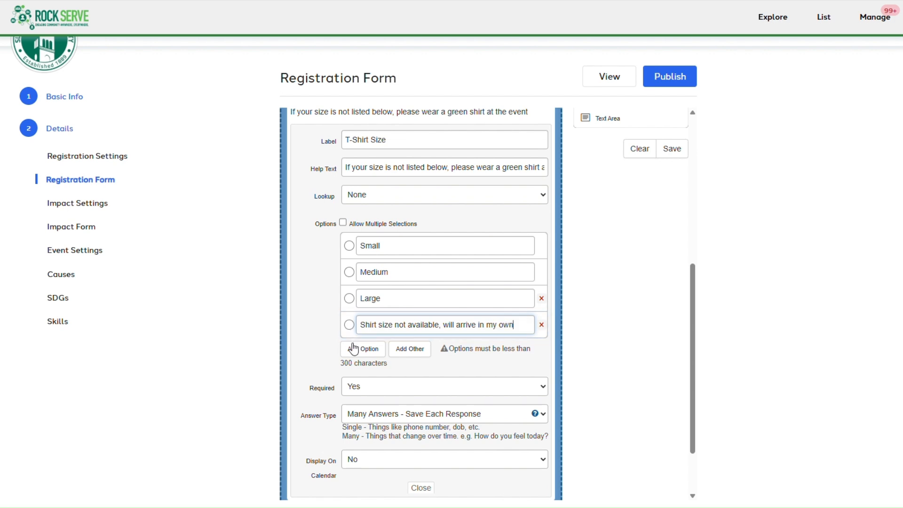
{"action": "scroll", "coordinate": [363, 352], "scroll_direction": "down", "scroll_amount": 1}
{"action": "left_click", "coordinate": [412, 431]}
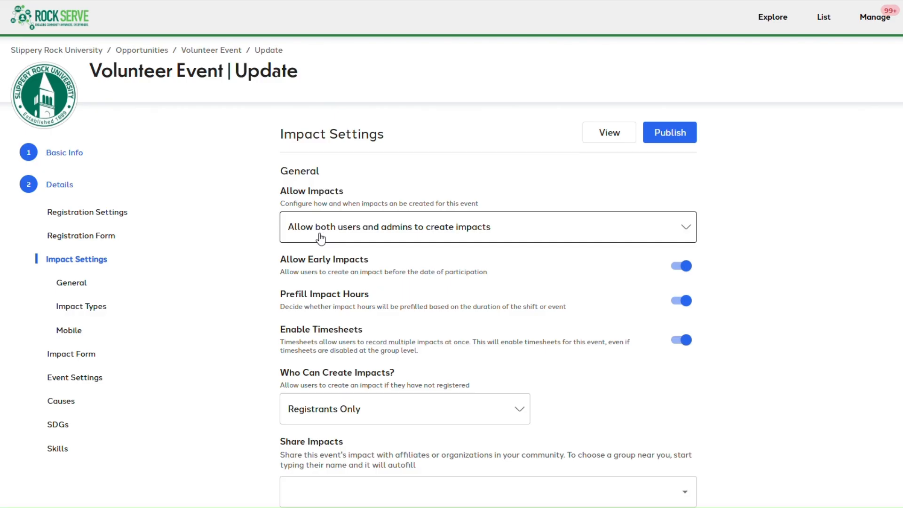
Turn on Customize Post Event Email in the notifications section of the impact settings
{"action": "scroll", "coordinate": [309, 268], "scroll_direction": "down", "scroll_amount": 1}
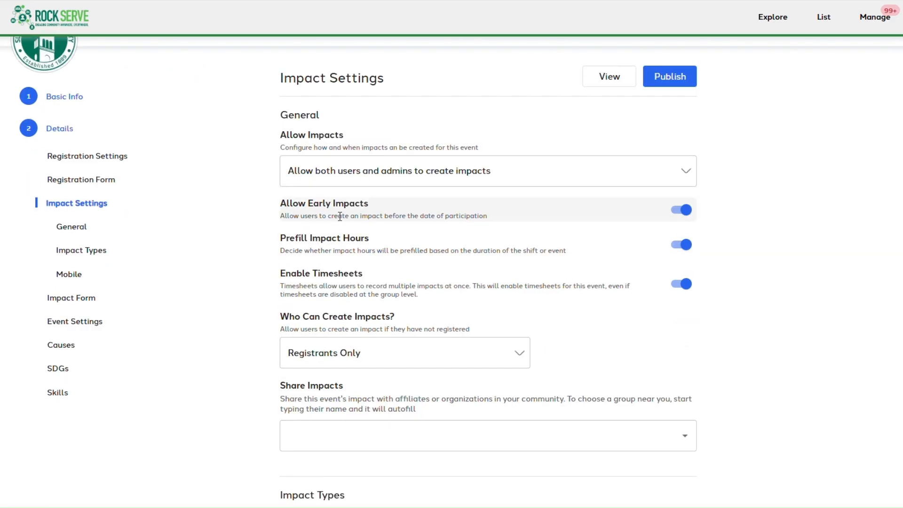
{"action": "scroll", "coordinate": [546, 244], "scroll_direction": "down", "scroll_amount": 1}
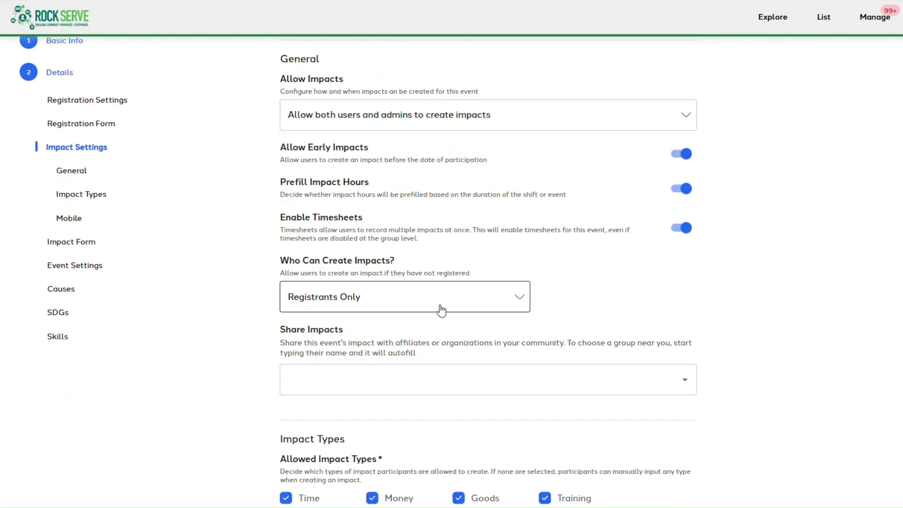
{"action": "scroll", "coordinate": [440, 309], "scroll_direction": "down", "scroll_amount": 2}
{"action": "scroll", "coordinate": [443, 269], "scroll_direction": "down", "scroll_amount": 2}
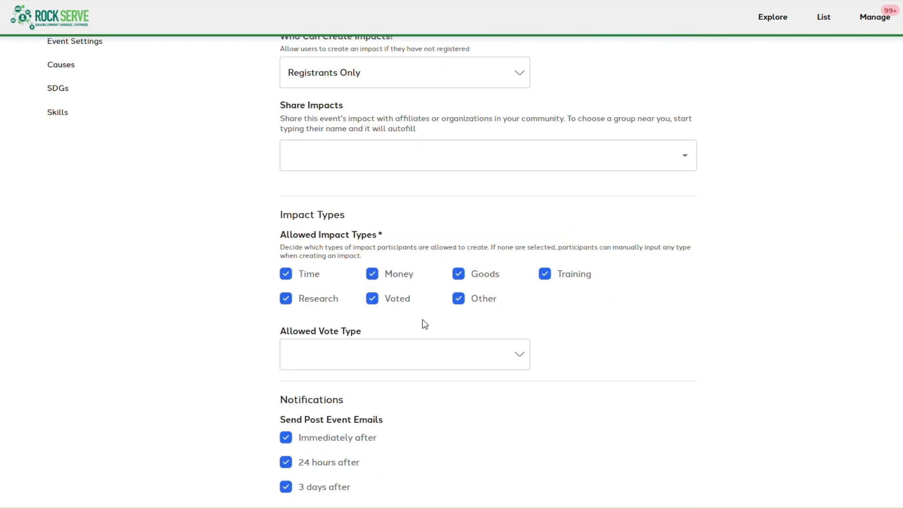
{"action": "scroll", "coordinate": [416, 361], "scroll_direction": "down", "scroll_amount": 3}
{"action": "scroll", "coordinate": [429, 357], "scroll_direction": "down", "scroll_amount": 3}
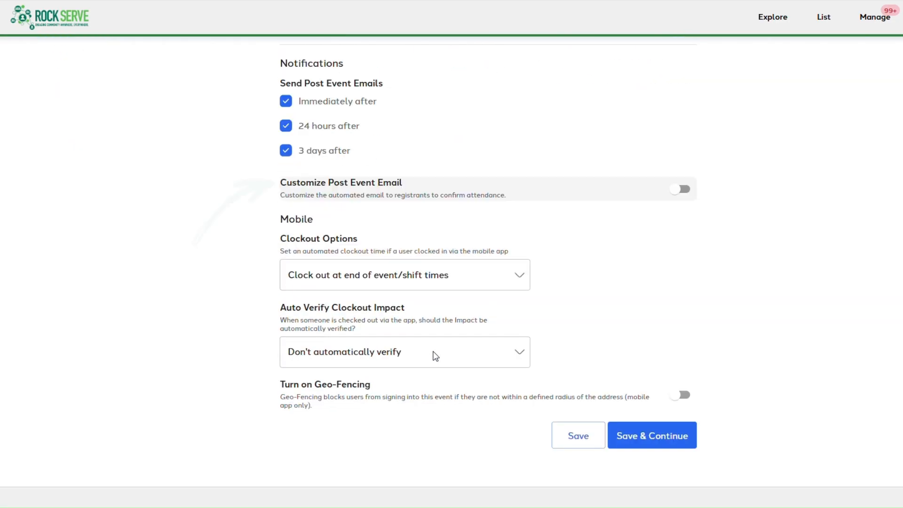
{"action": "left_click", "coordinate": [682, 190]}
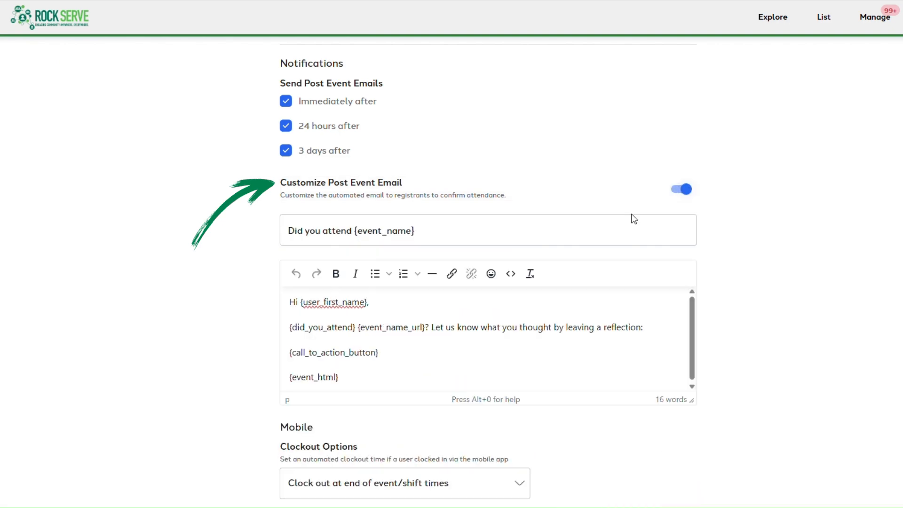
Add a question mark to the end of the post event email's subject line
{"action": "left_click", "coordinate": [430, 237]}
{"action": "key", "text": "ctrl+a"}
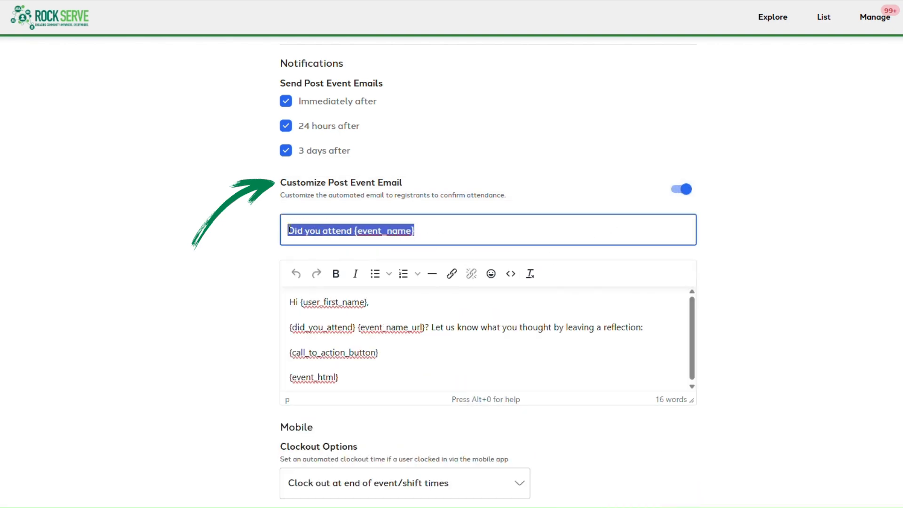
{"action": "left_click", "coordinate": [469, 234]}
{"action": "type", "text": "?"}
{"action": "scroll", "coordinate": [268, 362], "scroll_direction": "down", "scroll_amount": 5}
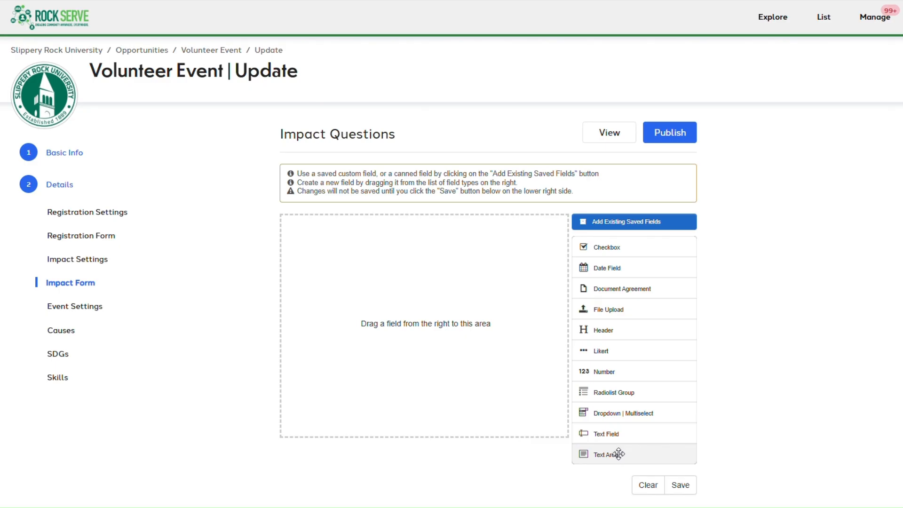
Add a Text Area field to the impact form, labelled "What did you find most meaningful about the event?"
{"action": "left_click_drag", "start_coordinate": [611, 453], "coordinate": [454, 329]}
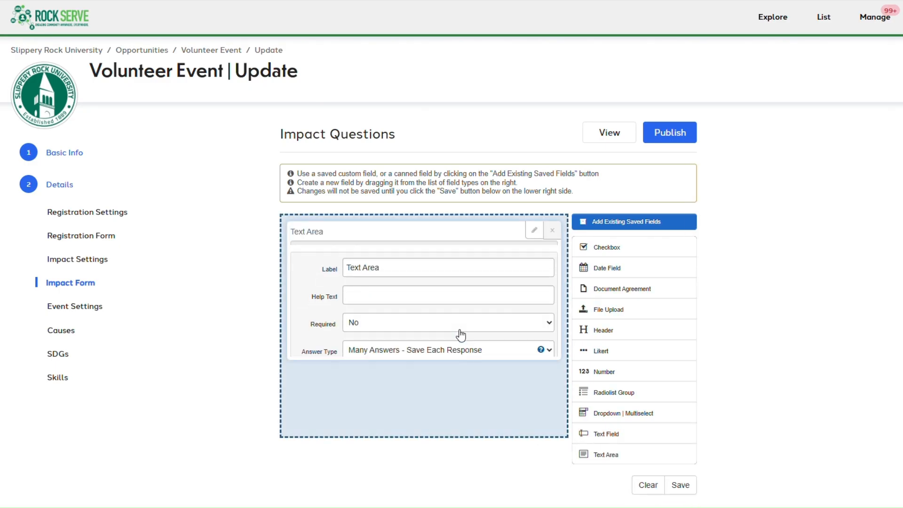
{"action": "left_click", "coordinate": [410, 260]}
{"action": "left_click_drag", "start_coordinate": [411, 260], "coordinate": [289, 257]}
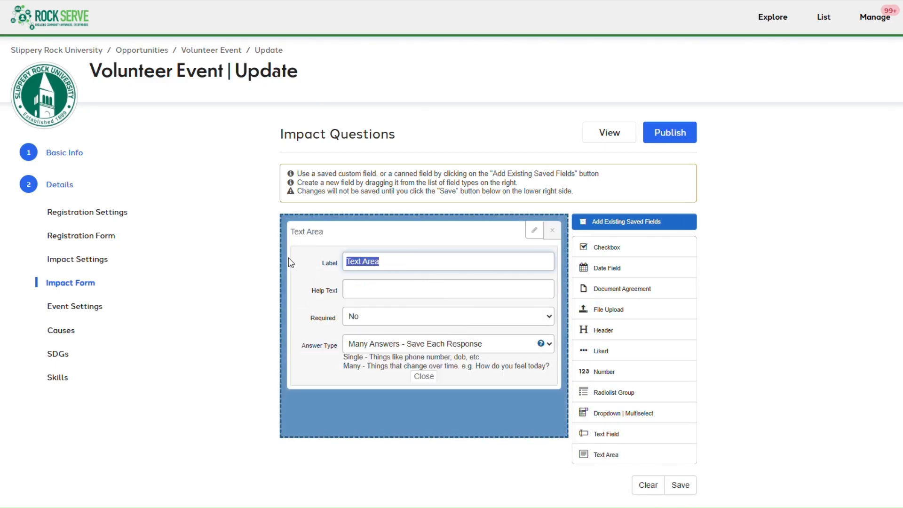
{"action": "type", "text": "What did you "}
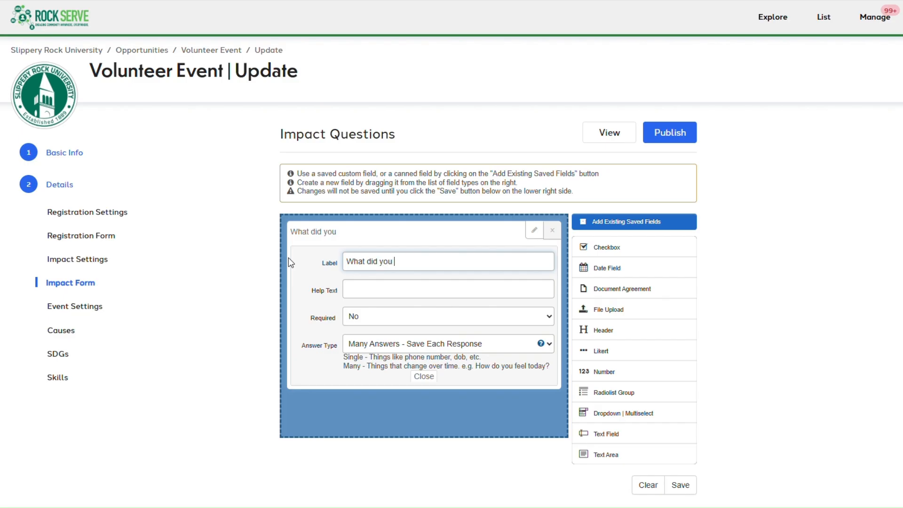
{"action": "type", "text": "find most meaningfu;"}
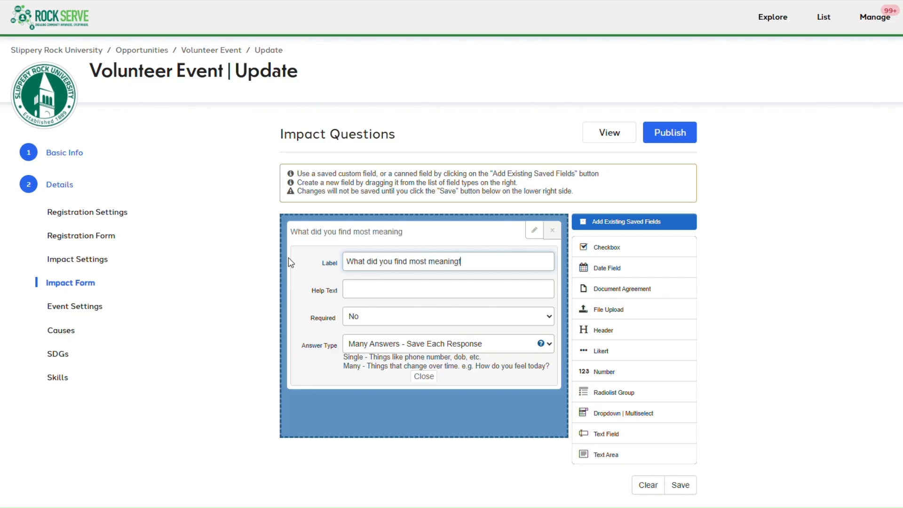
{"action": "type", "text": " about the event?"}
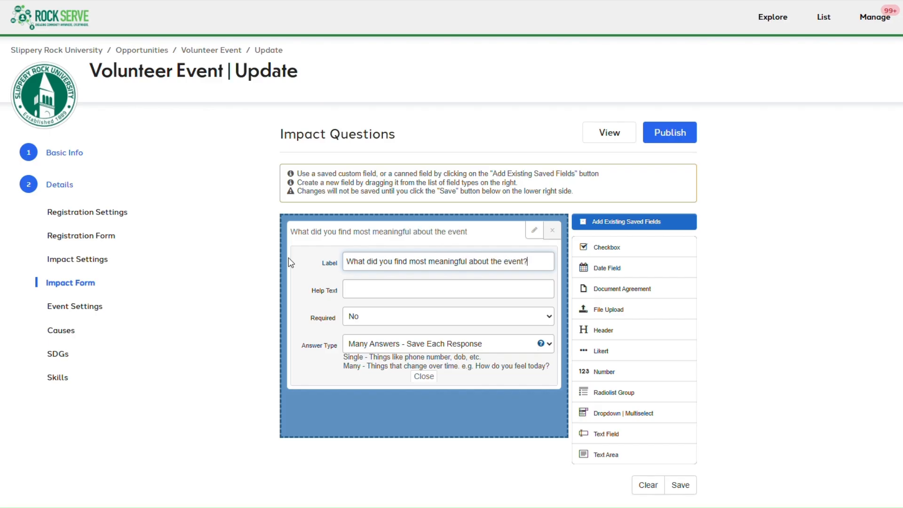
Make the impact form's question about the most meaningful part required and close its editor
{"action": "left_click", "coordinate": [348, 316]}
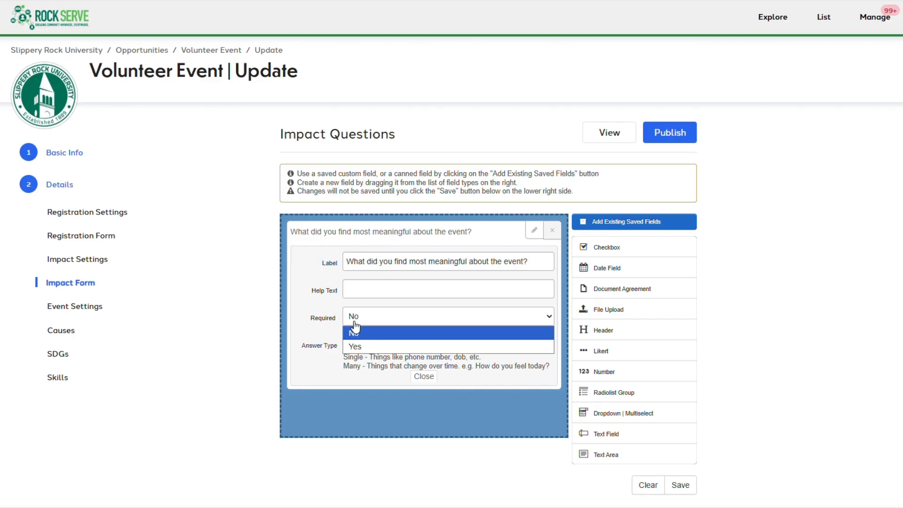
{"action": "left_click", "coordinate": [373, 345]}
{"action": "left_click", "coordinate": [416, 375]}
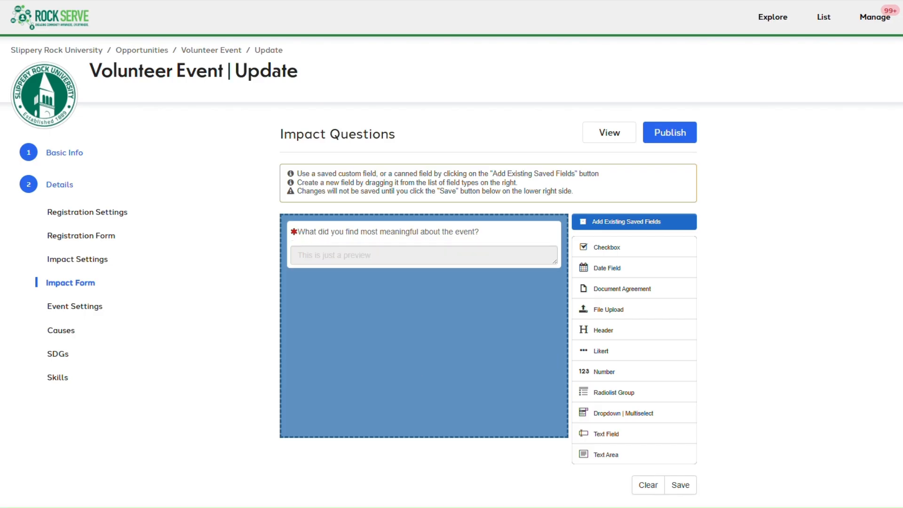
Review the Event Settings from the age limit down to the social links, and save them to continue to the causes
{"action": "left_click", "coordinate": [85, 306]}
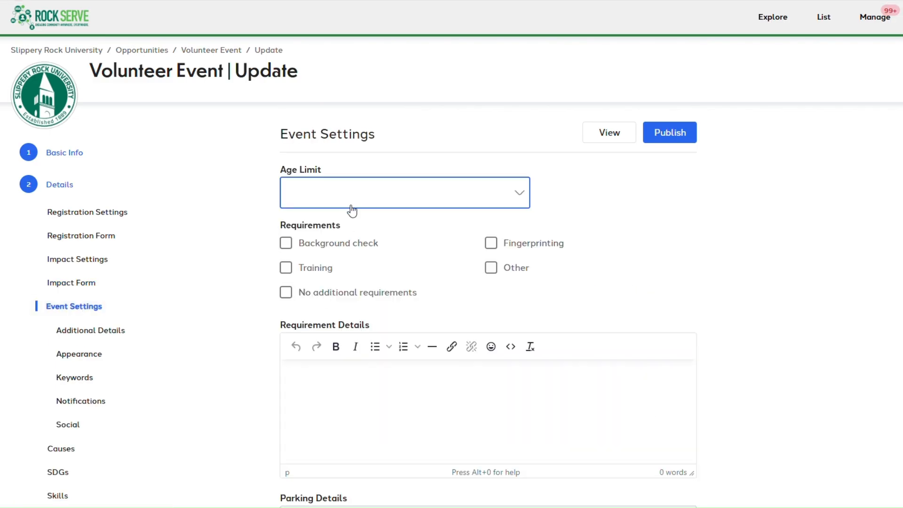
{"action": "left_click", "coordinate": [351, 245]}
{"action": "left_click", "coordinate": [351, 244]}
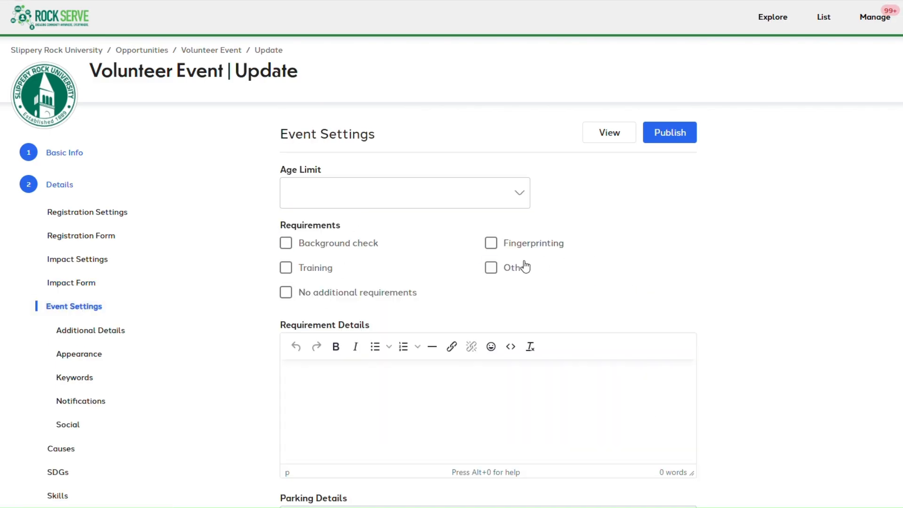
{"action": "scroll", "coordinate": [447, 298], "scroll_direction": "down", "scroll_amount": 5}
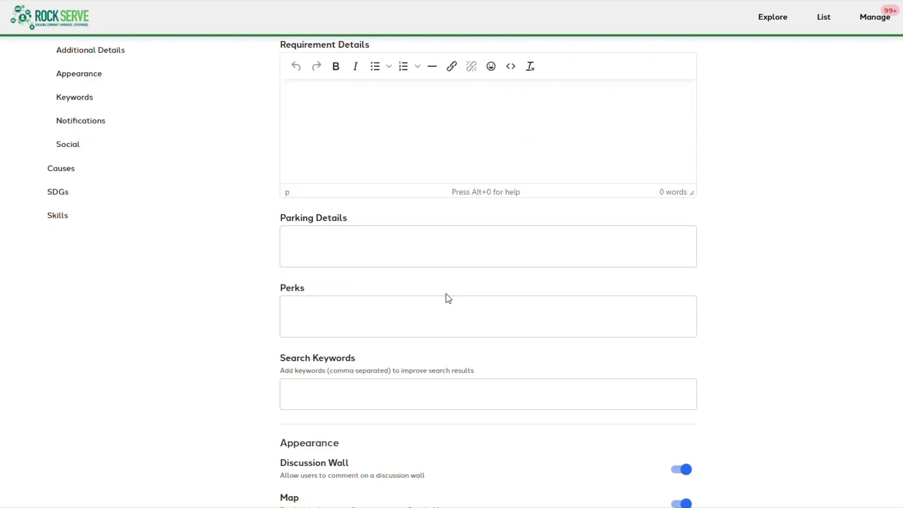
{"action": "scroll", "coordinate": [446, 293], "scroll_direction": "down", "scroll_amount": 10}
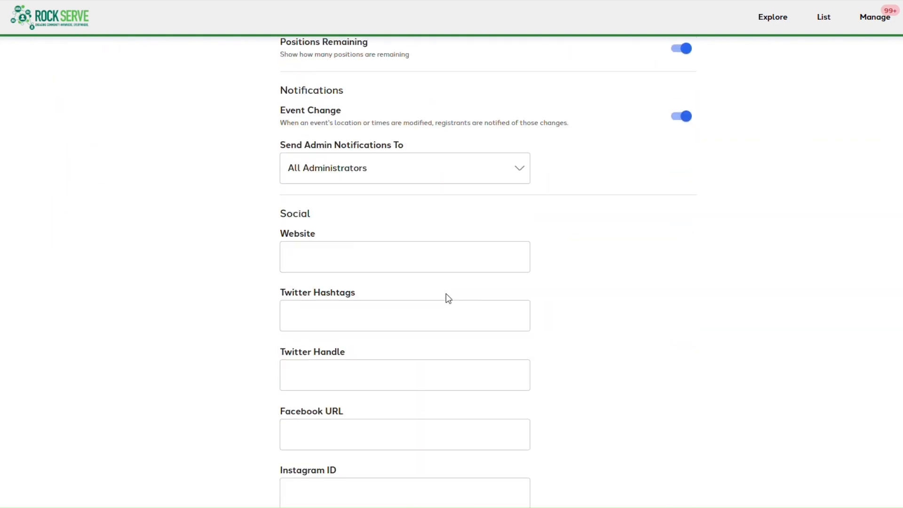
{"action": "scroll", "coordinate": [448, 298], "scroll_direction": "down", "scroll_amount": 2}
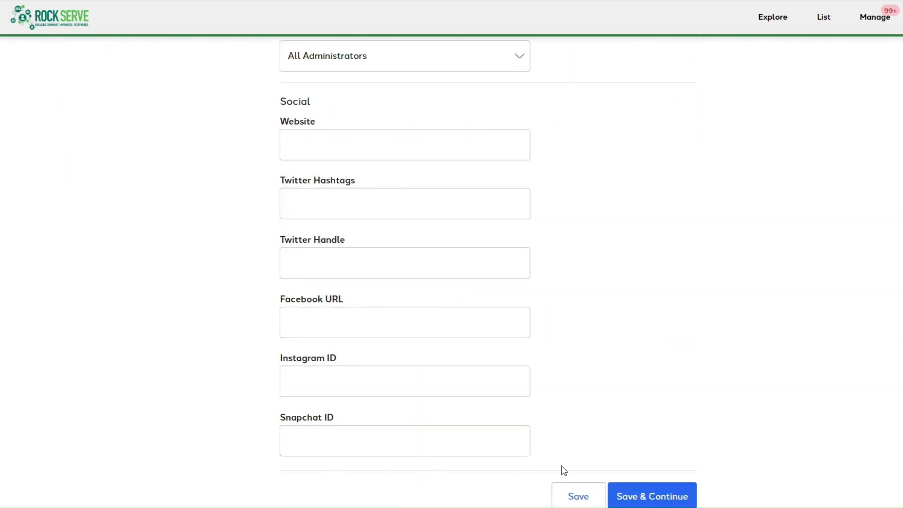
{"action": "left_click", "coordinate": [657, 495]}
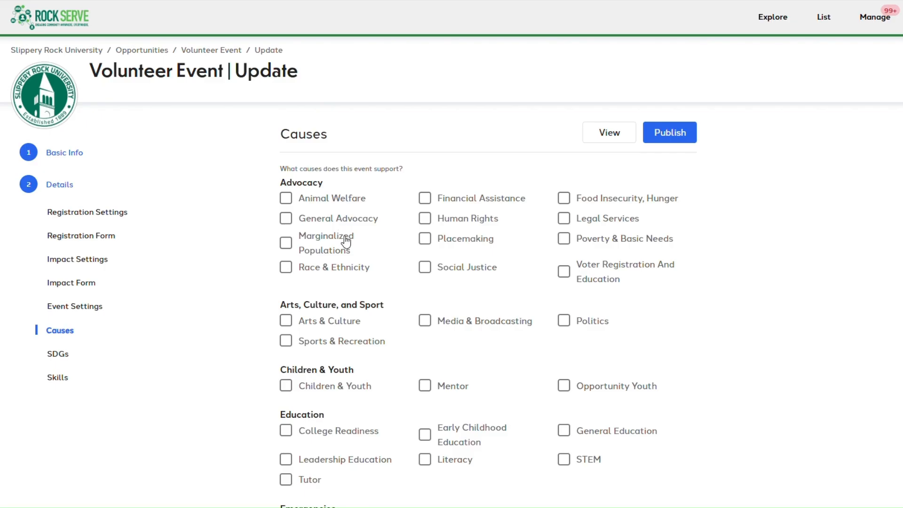
Mark Arts & Culture and Community as causes the event supports
{"action": "left_click", "coordinate": [350, 322]}
{"action": "scroll", "coordinate": [476, 320], "scroll_direction": "down", "scroll_amount": 2}
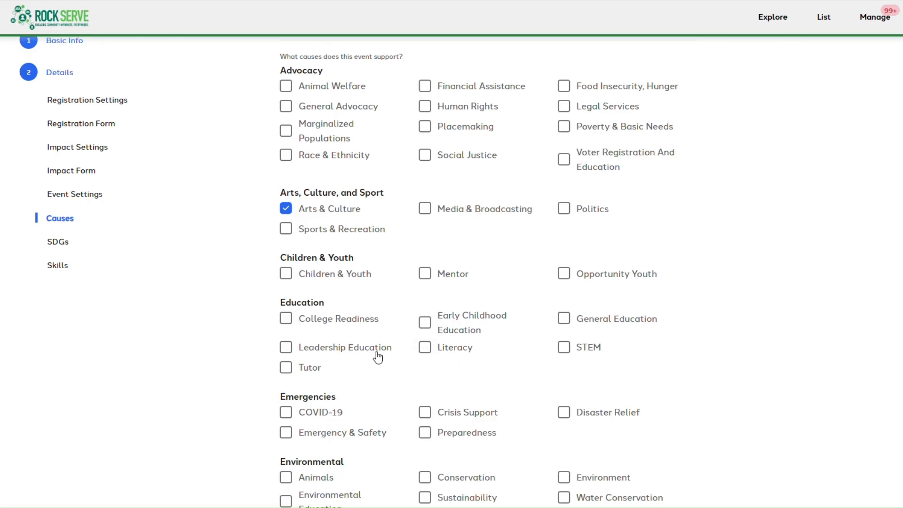
{"action": "scroll", "coordinate": [419, 395], "scroll_direction": "down", "scroll_amount": 2}
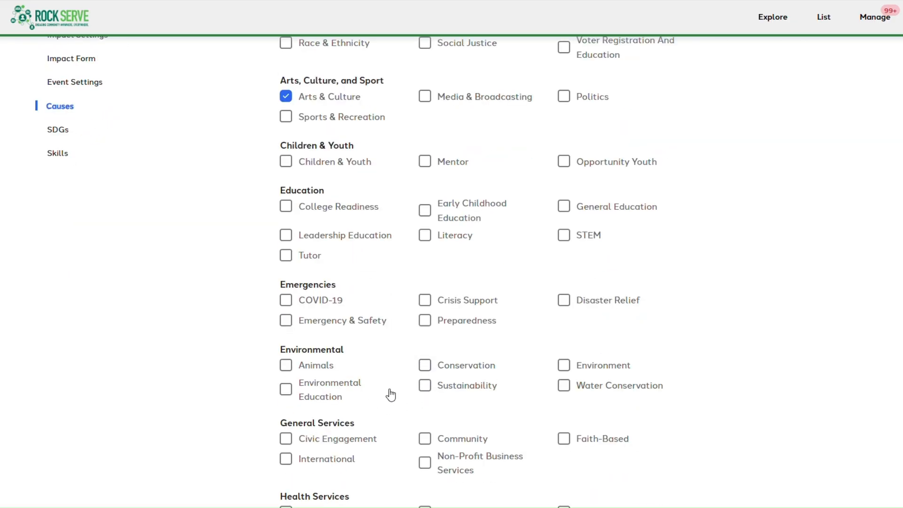
{"action": "scroll", "coordinate": [541, 393], "scroll_direction": "down", "scroll_amount": 1}
{"action": "left_click", "coordinate": [465, 385]}
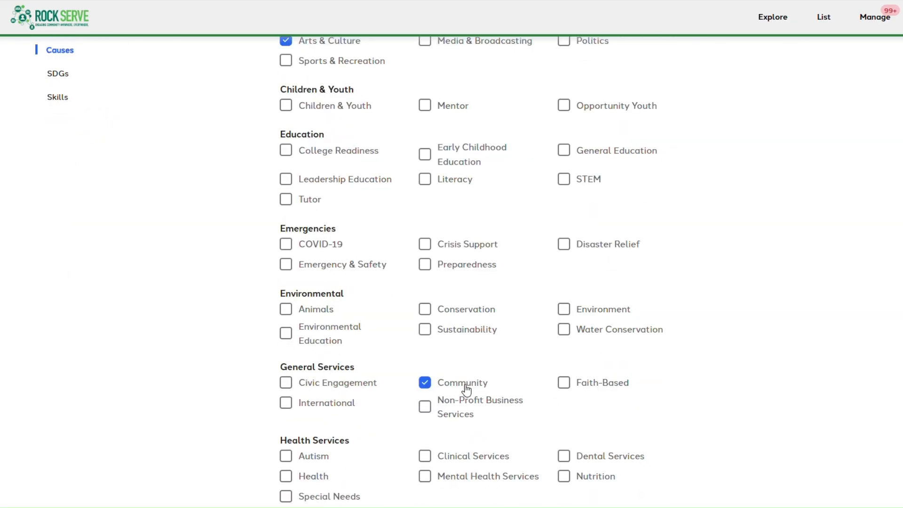
{"action": "left_click", "coordinate": [365, 394]}
{"action": "scroll", "coordinate": [377, 407], "scroll_direction": "down", "scroll_amount": 3}
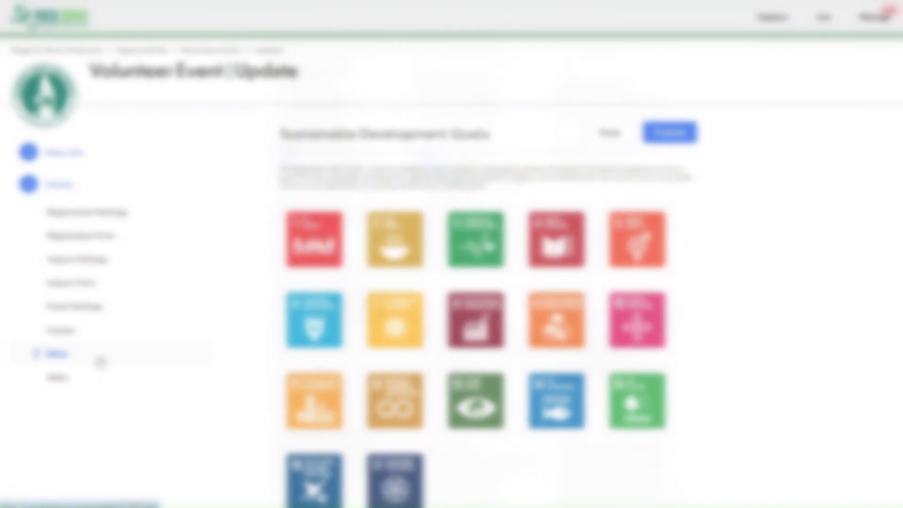
Select goals 8 Decent Work and Economic Growth and 17 Partnerships for the Goals, and save to continue to the skills
{"action": "scroll", "coordinate": [276, 295], "scroll_direction": "down", "scroll_amount": 1}
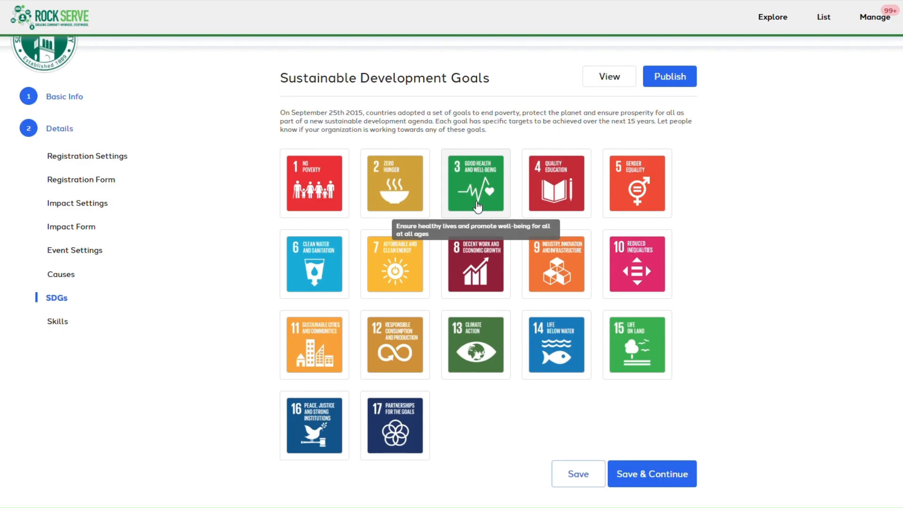
{"action": "left_click", "coordinate": [486, 264]}
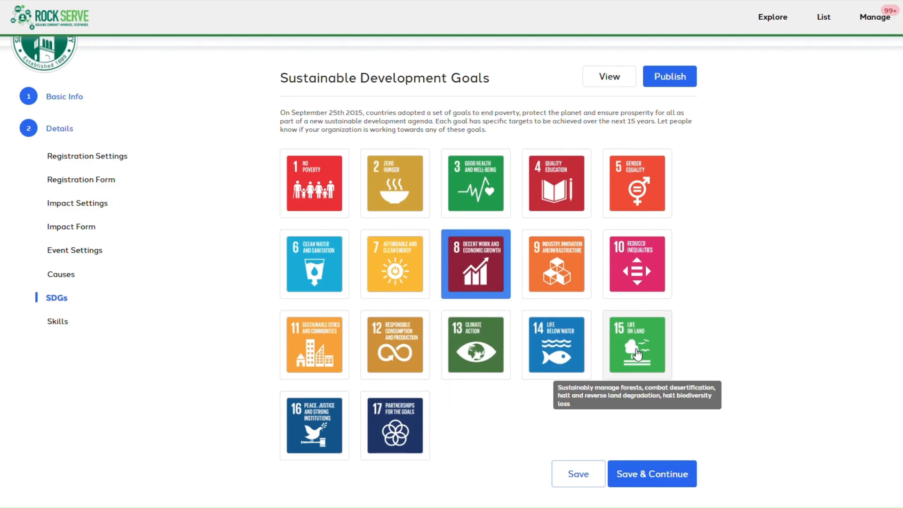
{"action": "left_click", "coordinate": [408, 425]}
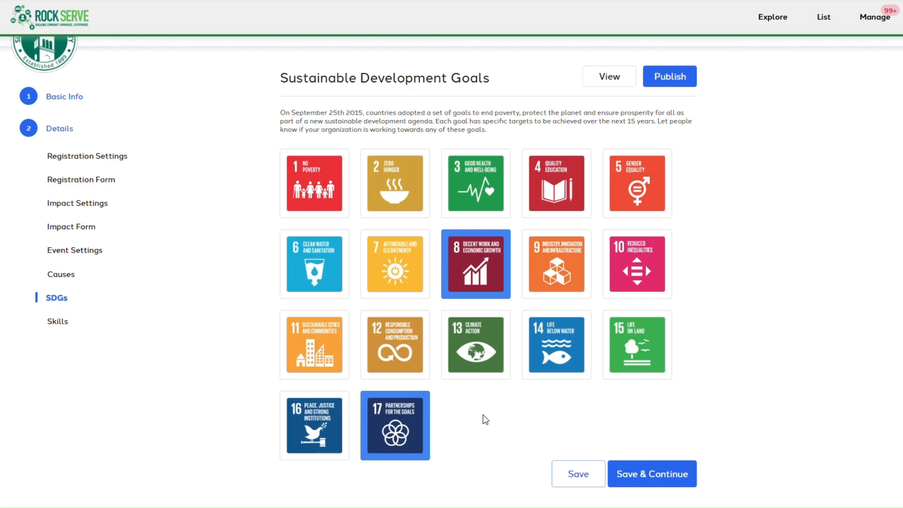
{"action": "left_click", "coordinate": [649, 474]}
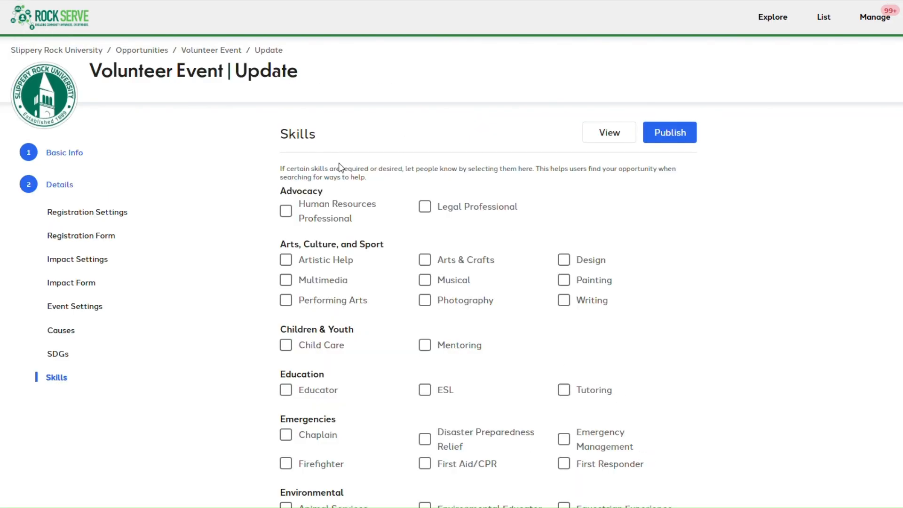
Publish the volunteer event so that it is visible to non-admin users
{"action": "left_click", "coordinate": [663, 132]}
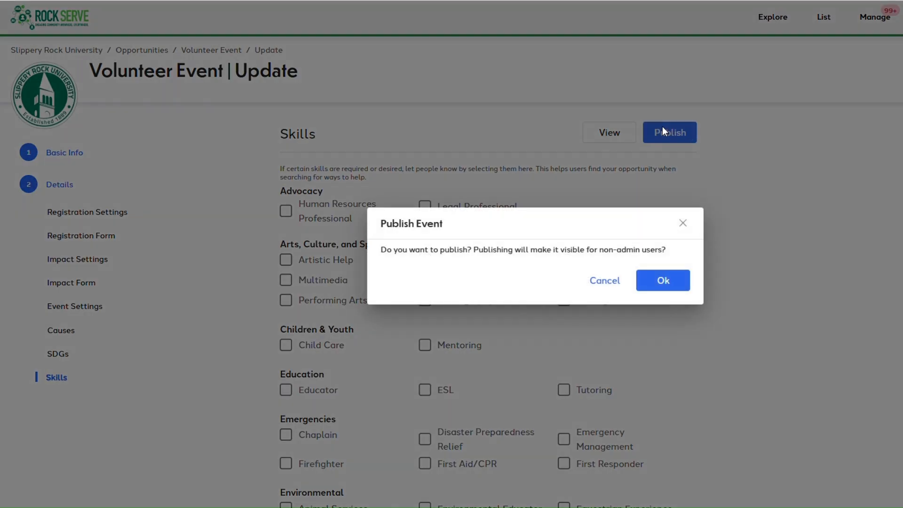
{"action": "left_click", "coordinate": [662, 282]}
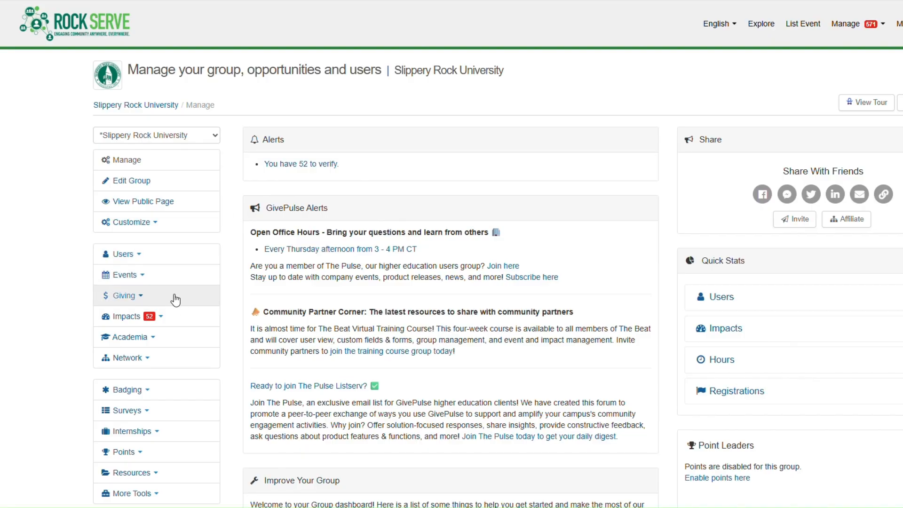
Filter the group's managed events by the name "volunteer" and open the dashboard of the Slippery Rock University Volunteer Event
{"action": "left_click", "coordinate": [148, 284]}
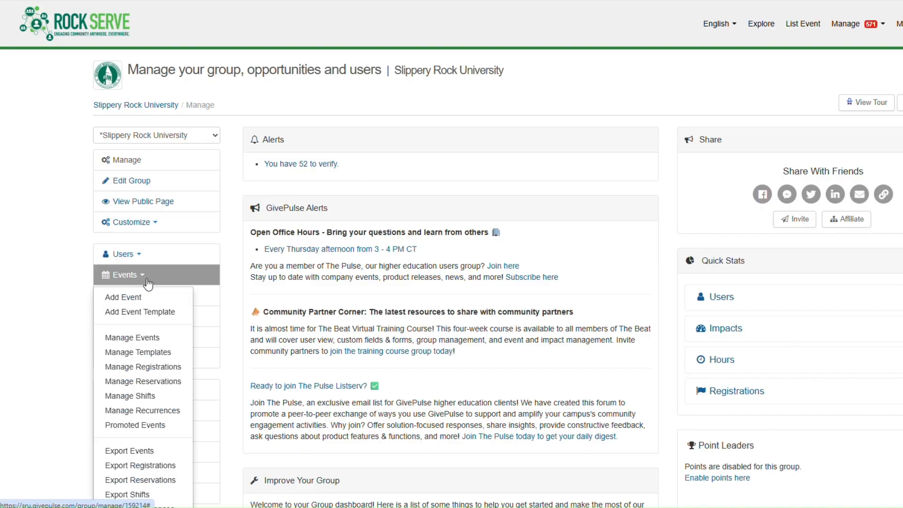
{"action": "left_click", "coordinate": [134, 337]}
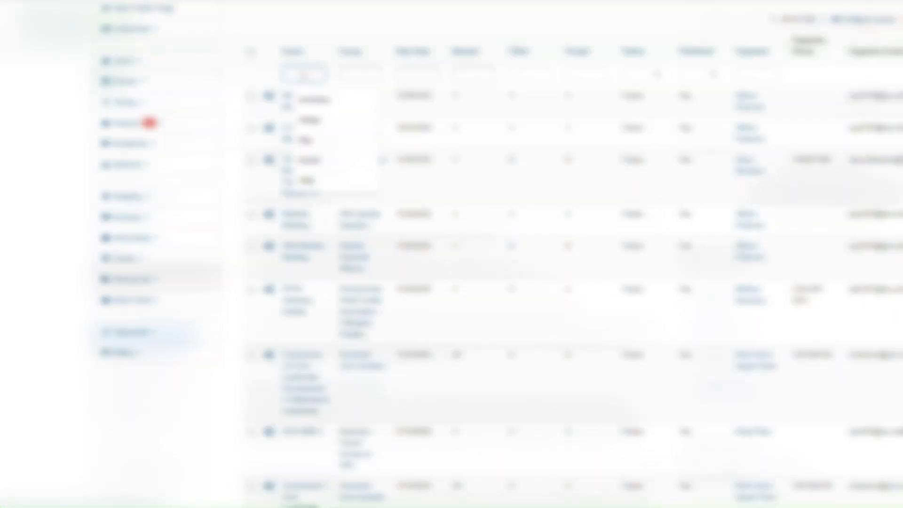
{"action": "type", "text": "volunte"}
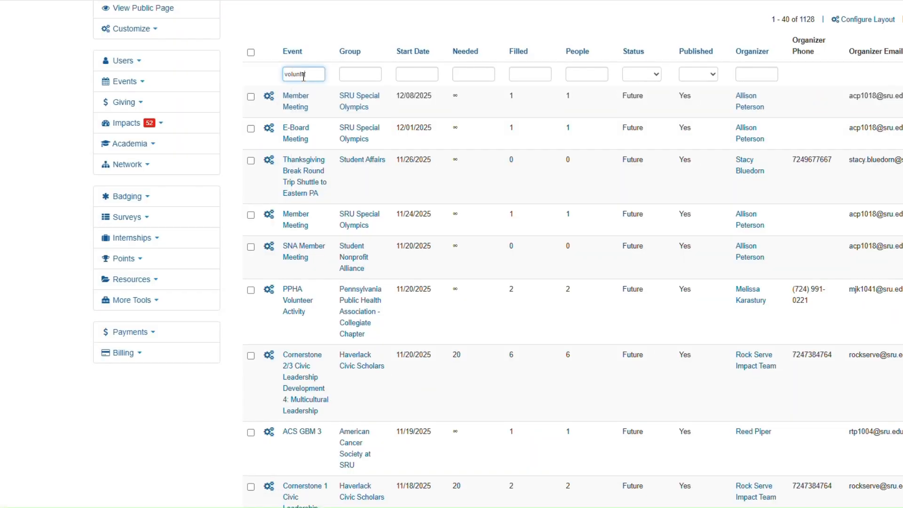
{"action": "type", "text": "er"}
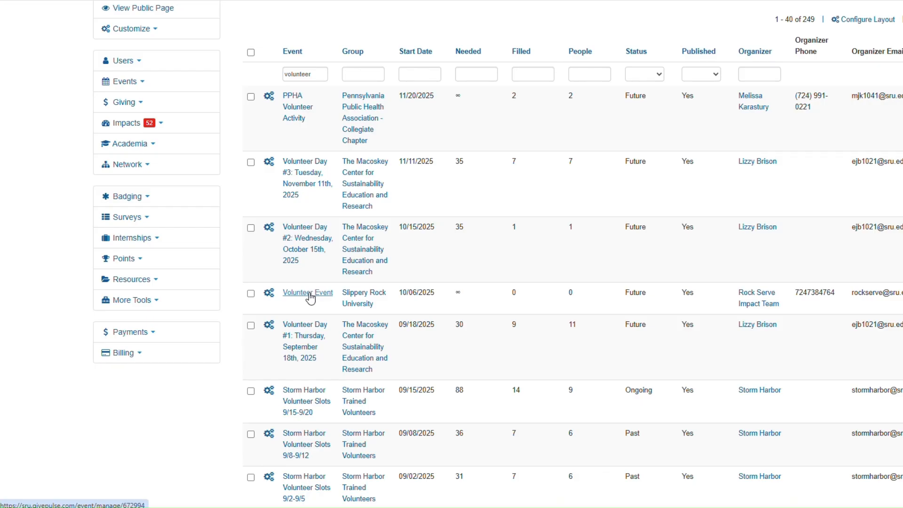
{"action": "left_click", "coordinate": [309, 293]}
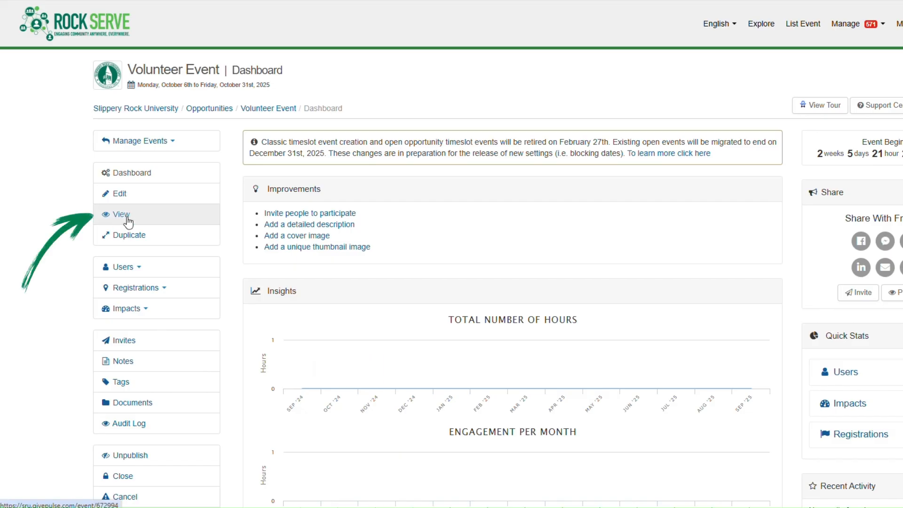
Review the Volunteer Event's public page down to its causes, people and location, and open the event for editing from there
{"action": "left_click", "coordinate": [127, 221]}
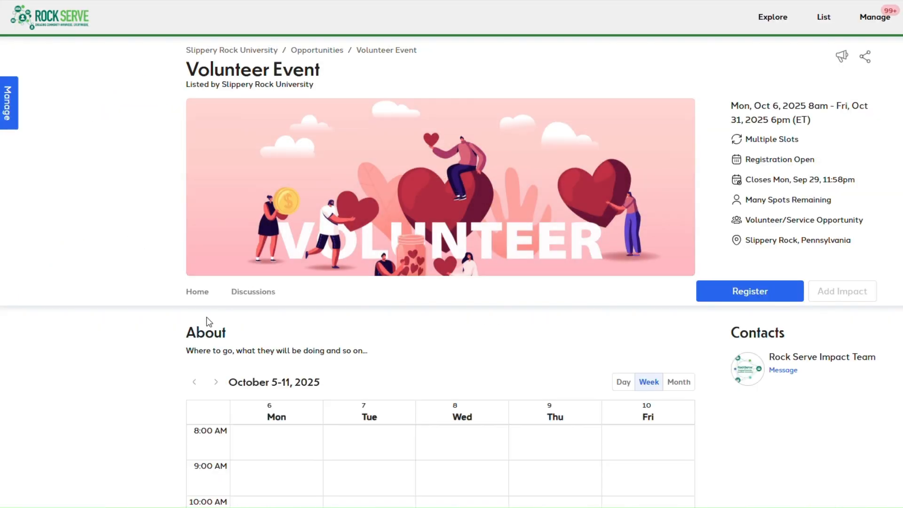
{"action": "scroll", "coordinate": [207, 318], "scroll_direction": "down", "scroll_amount": 9}
{"action": "scroll", "coordinate": [204, 317], "scroll_direction": "down", "scroll_amount": 10}
{"action": "scroll", "coordinate": [202, 311], "scroll_direction": "up", "scroll_amount": 16}
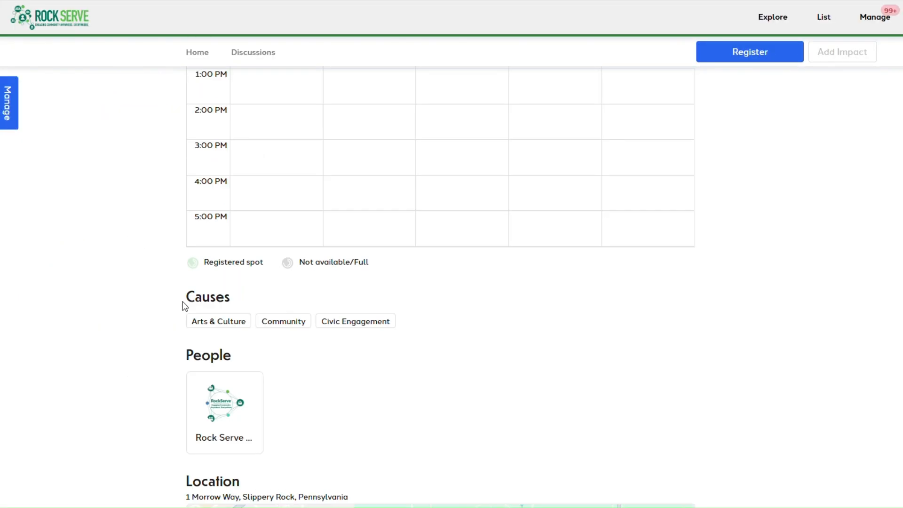
{"action": "scroll", "coordinate": [255, 277], "scroll_direction": "up", "scroll_amount": 3}
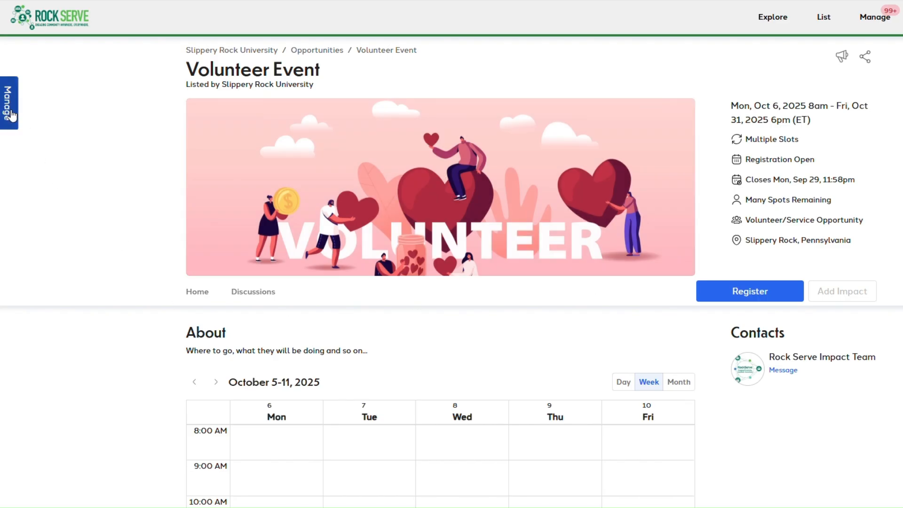
{"action": "left_click", "coordinate": [12, 115]}
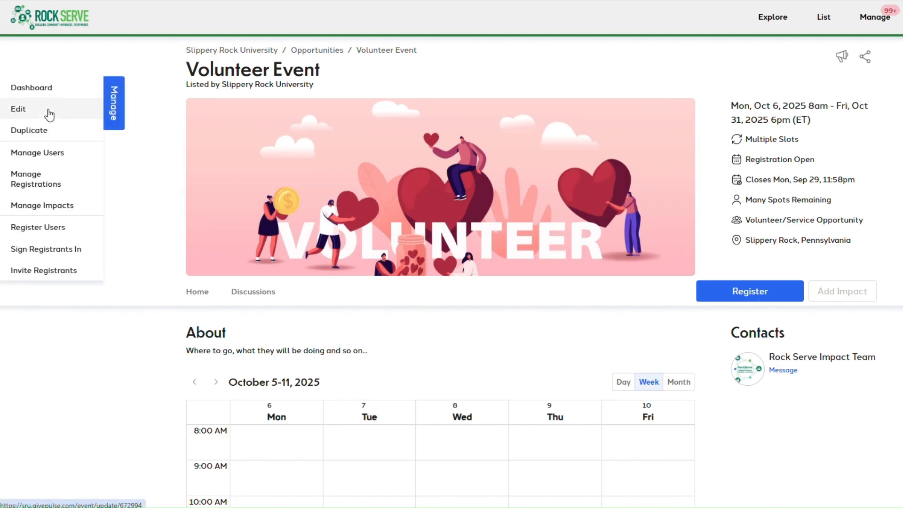
{"action": "left_click", "coordinate": [49, 114]}
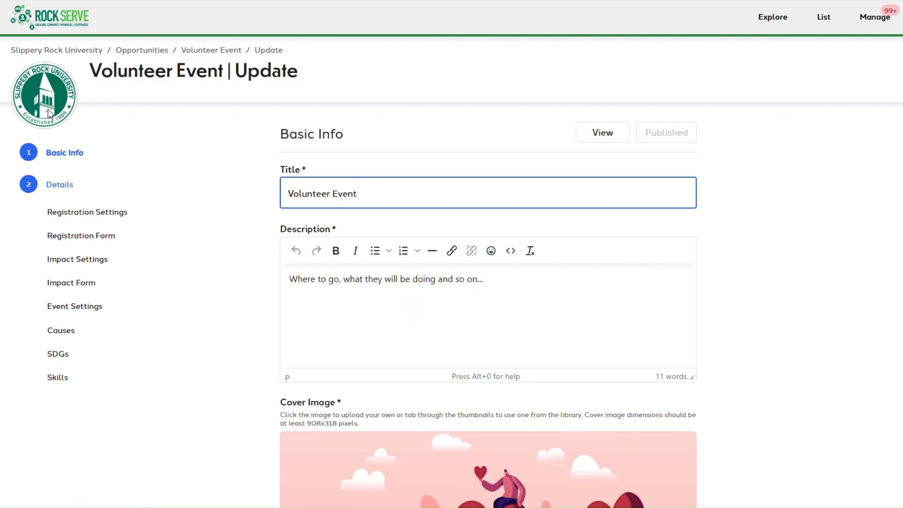